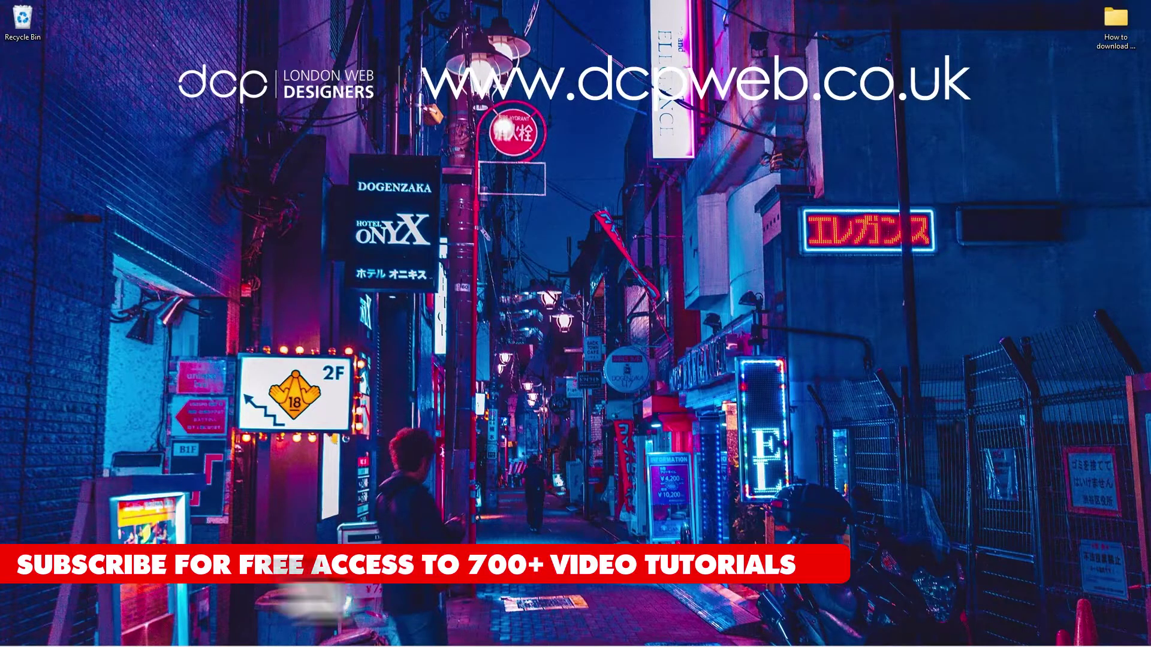
Launch Chrome from the taskbar and focus the Google search box on the new tab.
{"action": "left_click", "coordinate": [993, 633]}
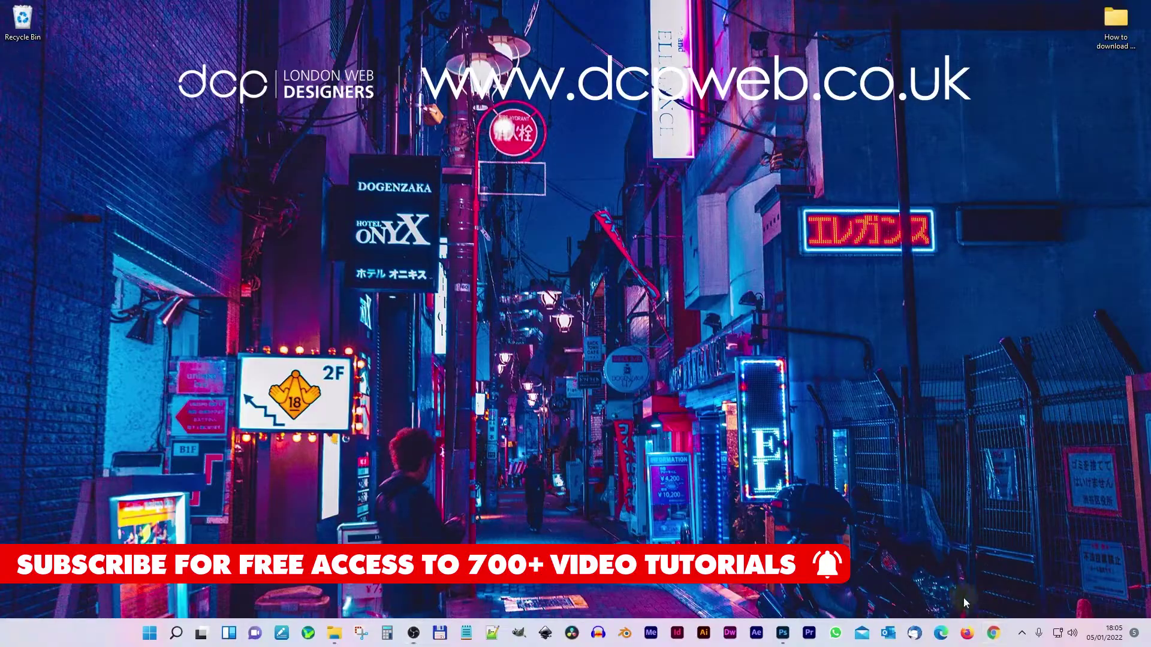
{"action": "left_click", "coordinate": [522, 254]}
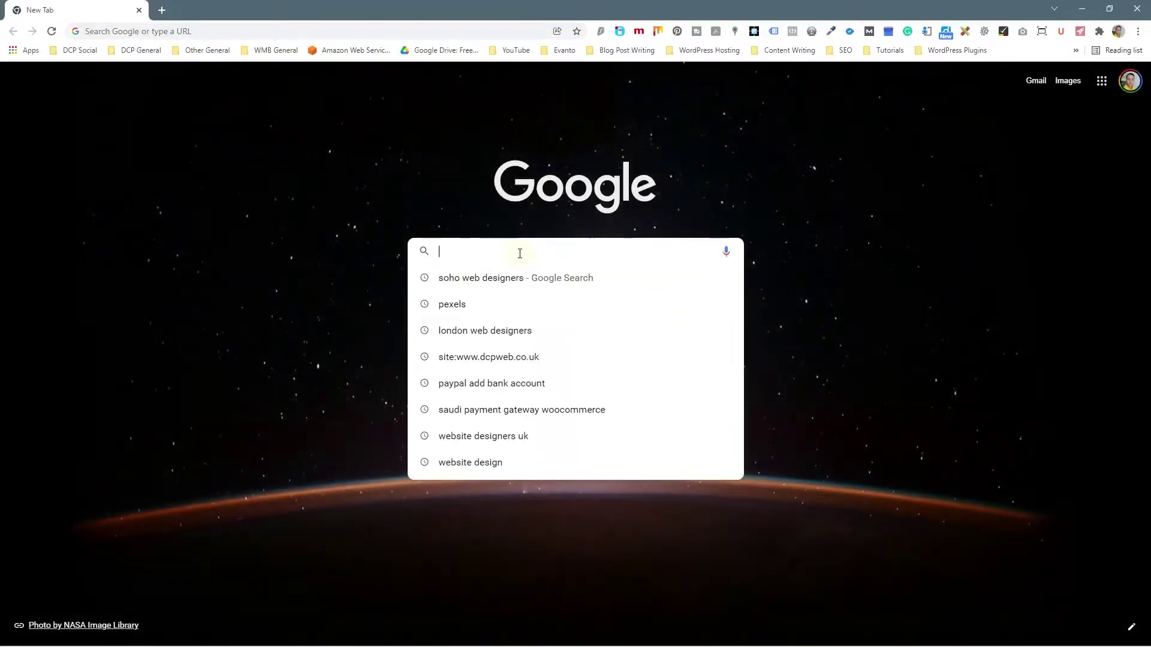
Search 'google my maps', go through the My Maps About page and create a new map.
{"action": "type", "text": "google my maps"}
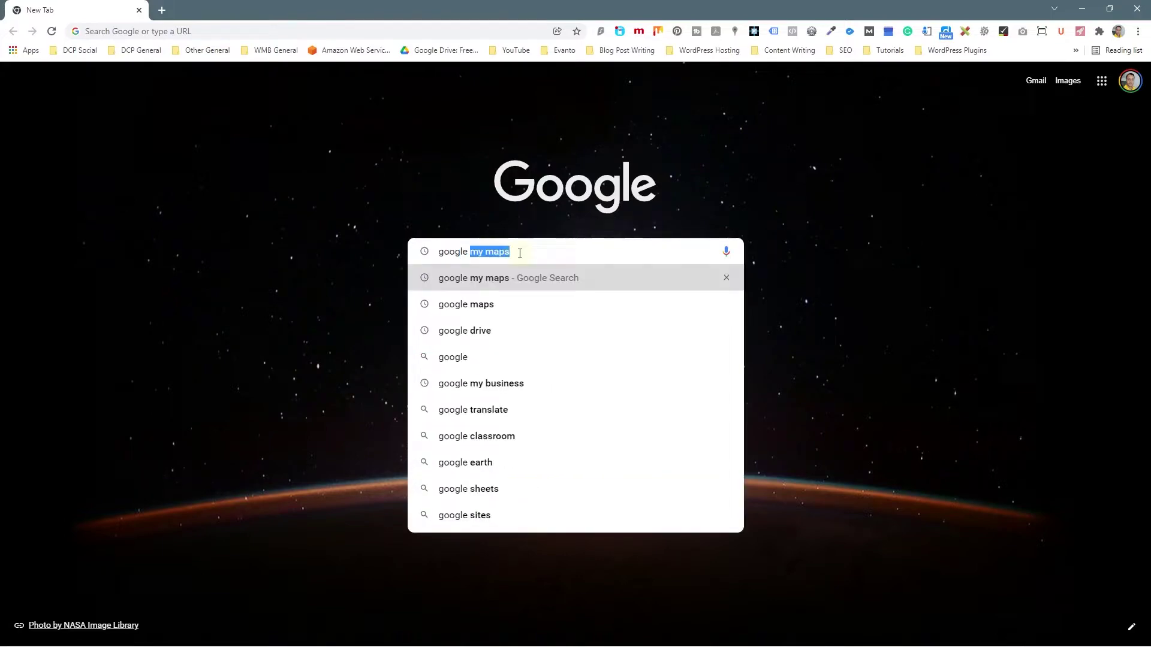
{"action": "key", "text": "Return"}
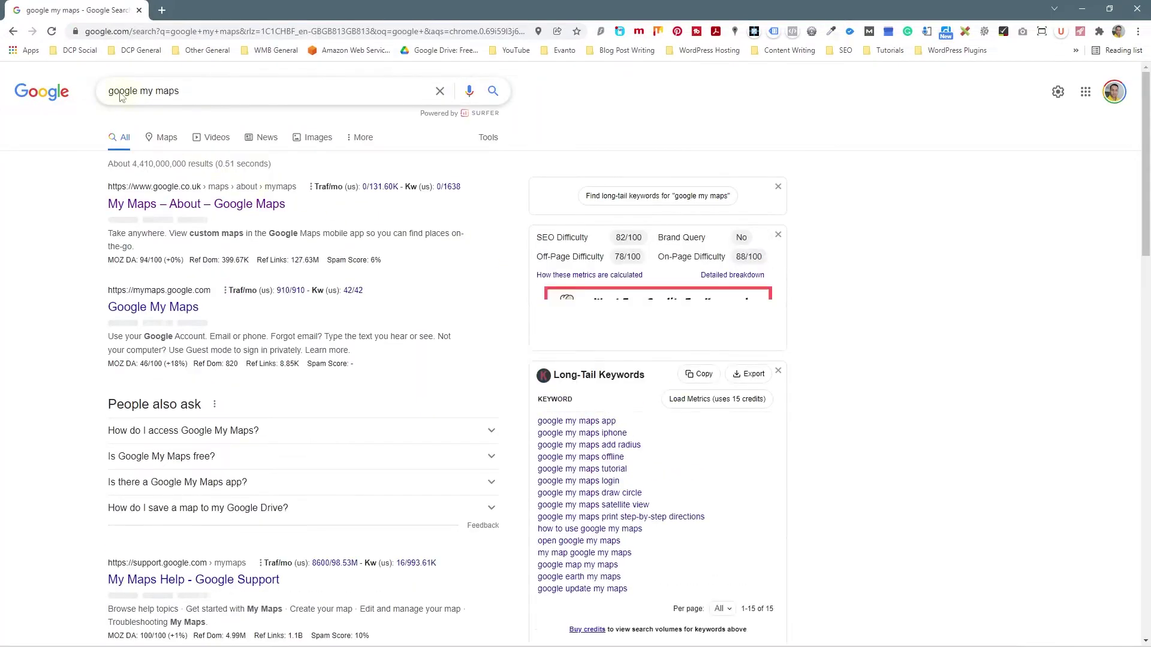
{"action": "left_click", "coordinate": [185, 207]}
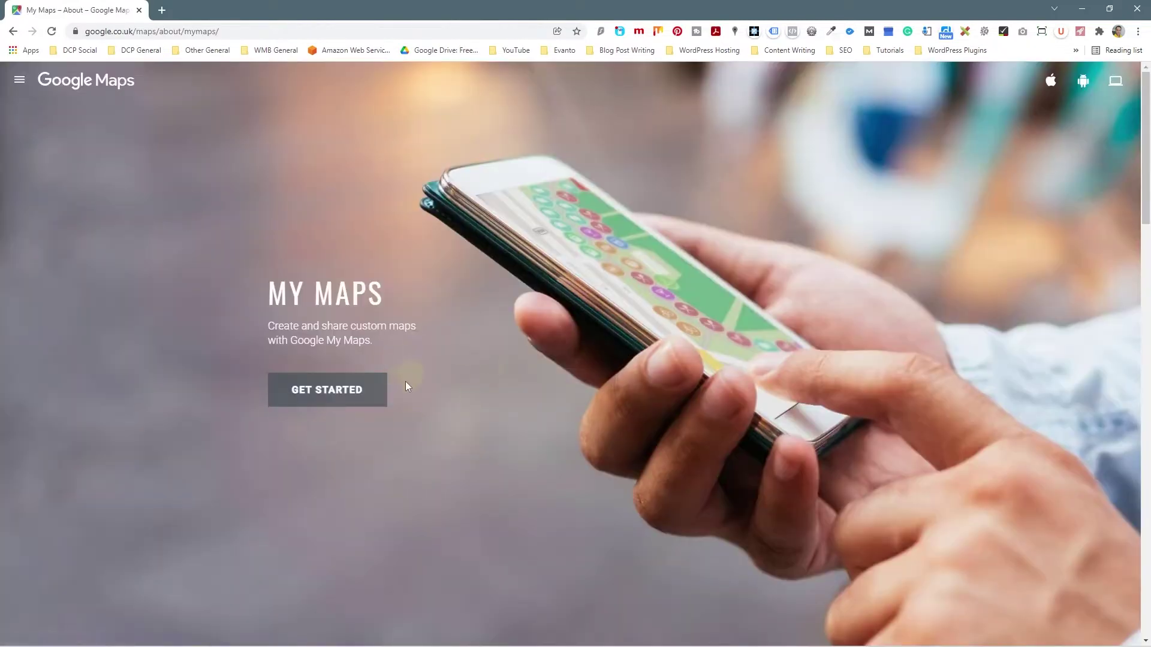
{"action": "left_click", "coordinate": [338, 394]}
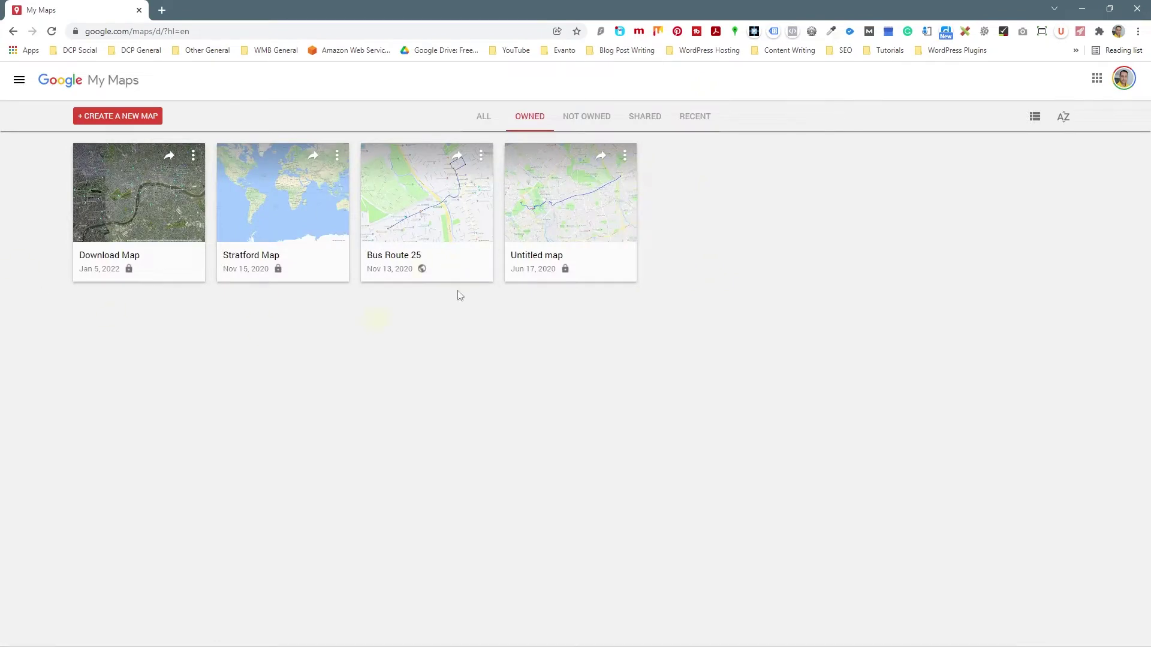
{"action": "left_click", "coordinate": [117, 123]}
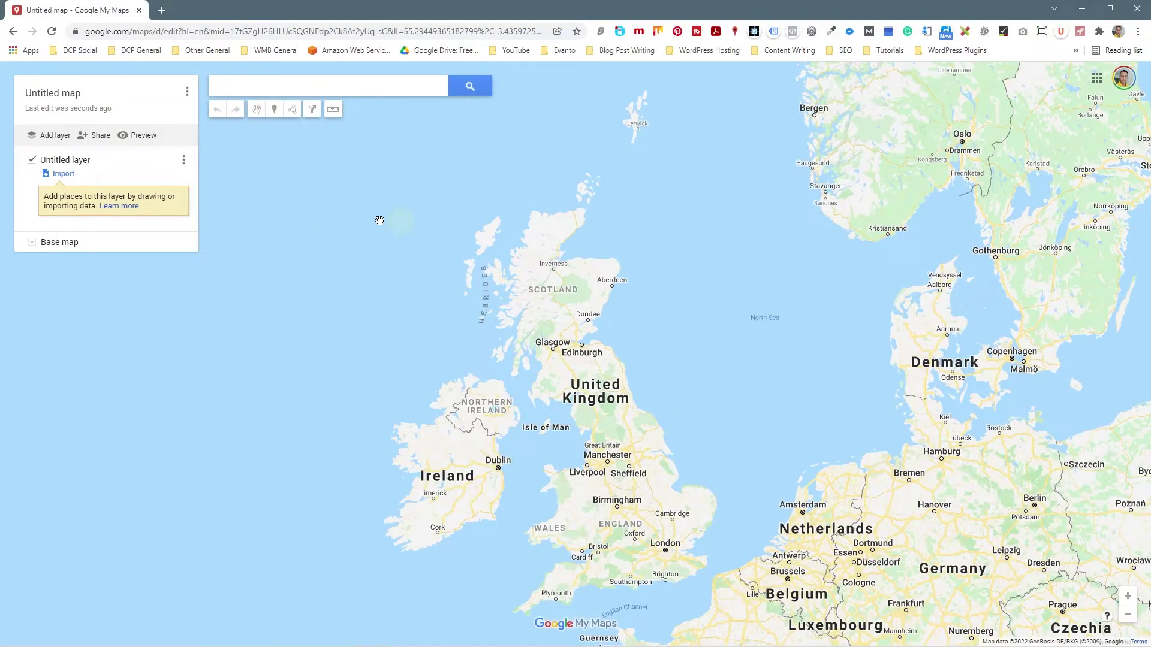
Search the map for 'london eye' and pick the London Eye suggestion.
{"action": "left_click", "coordinate": [237, 82]}
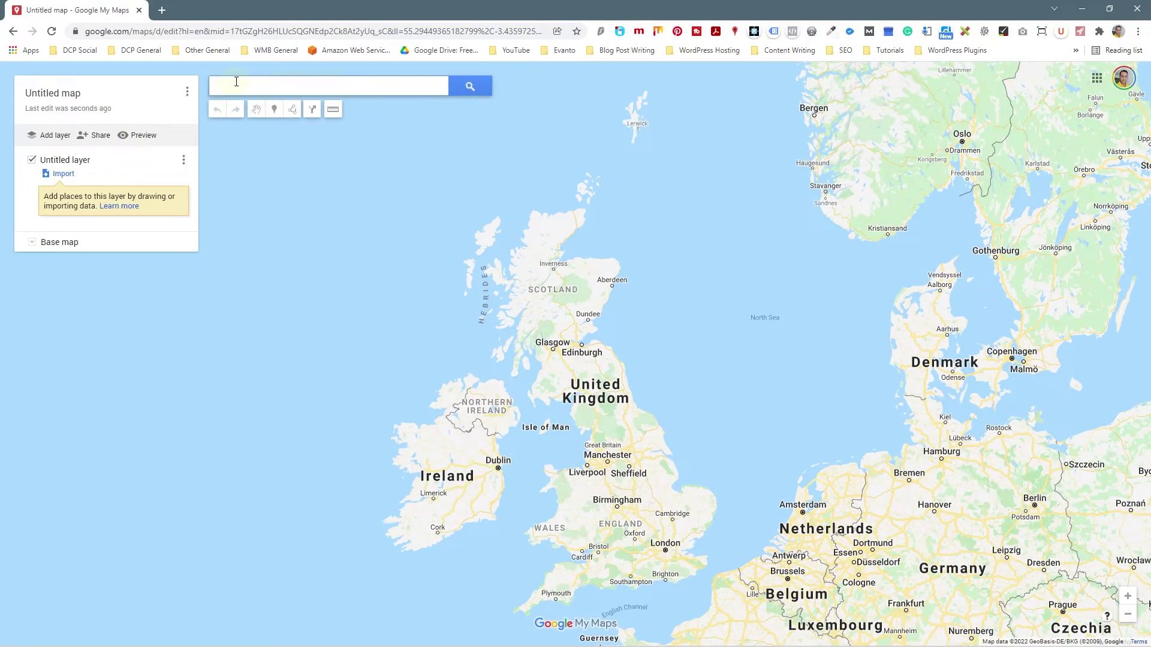
{"action": "type", "text": "eye london"}
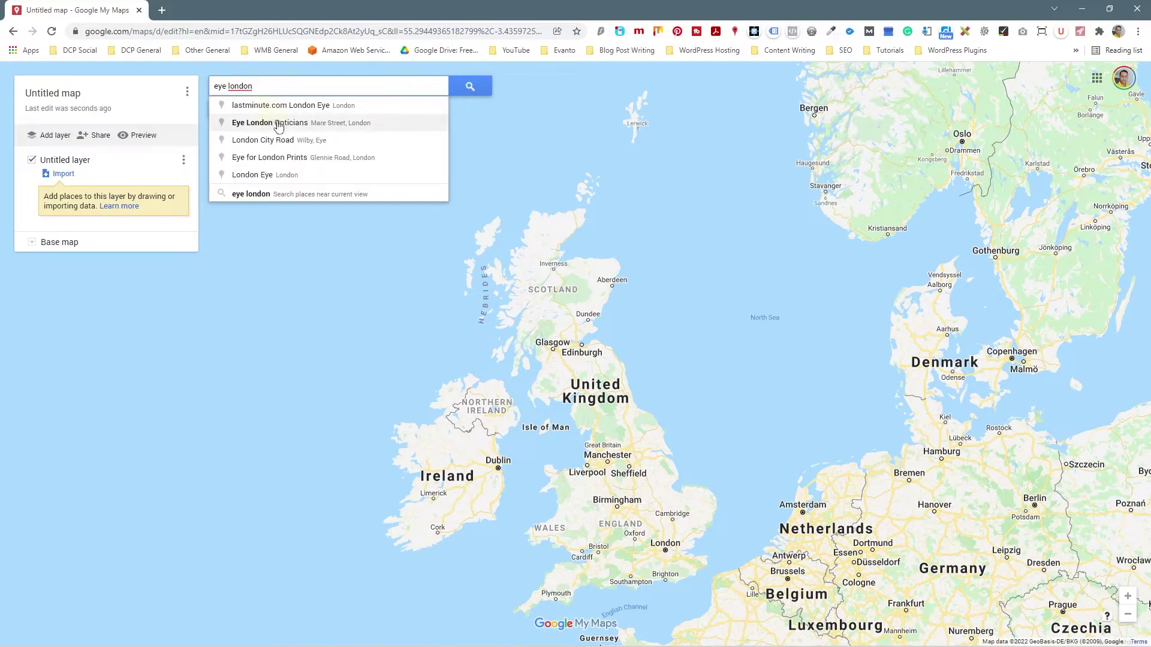
{"action": "left_click_drag", "start_coordinate": [259, 86], "coordinate": [193, 85]}
{"action": "type", "text": "london eye"}
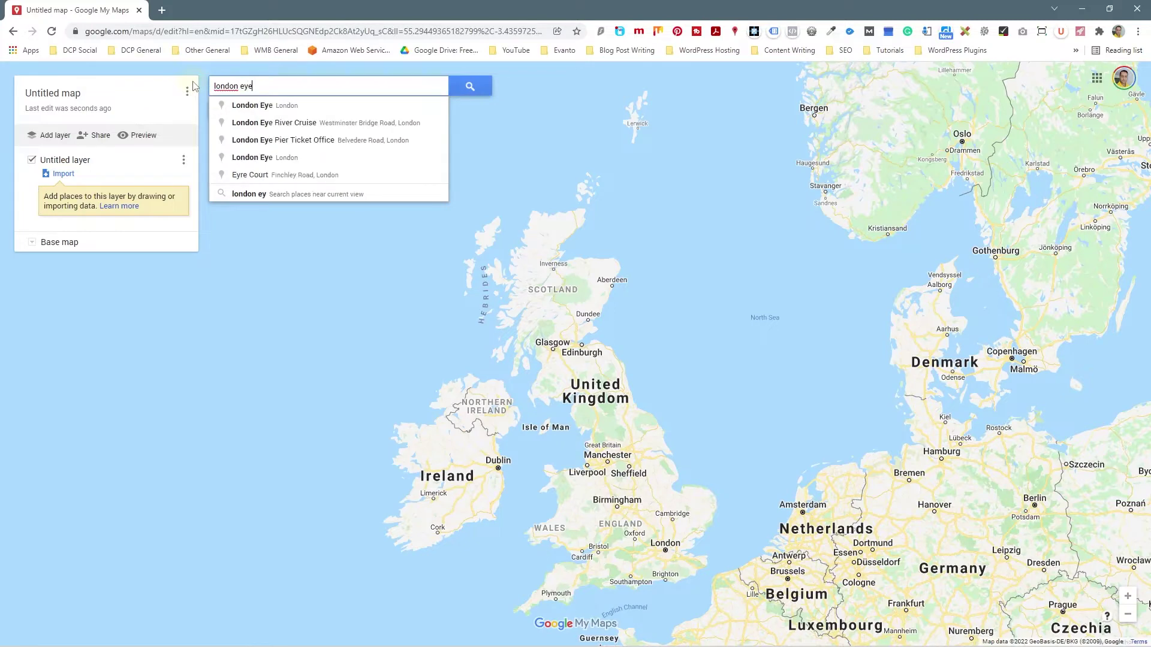
{"action": "left_click", "coordinate": [264, 105]}
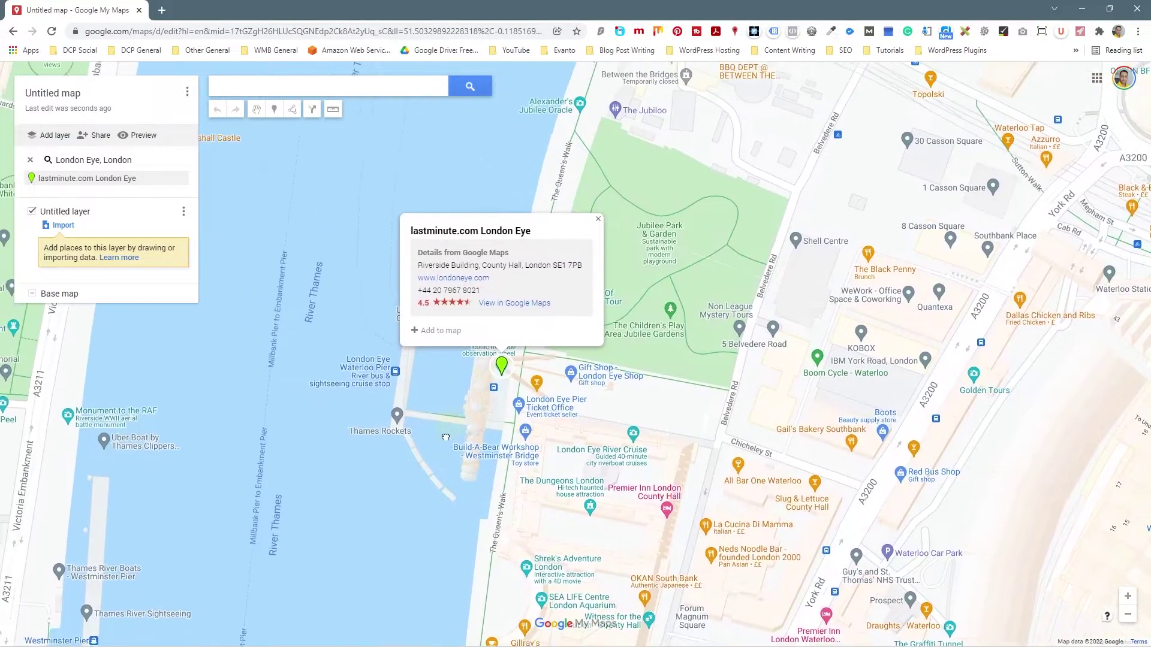
Close the London Eye card and frame Westminster, Waterloo and the City around the marker.
{"action": "left_click", "coordinate": [591, 239]}
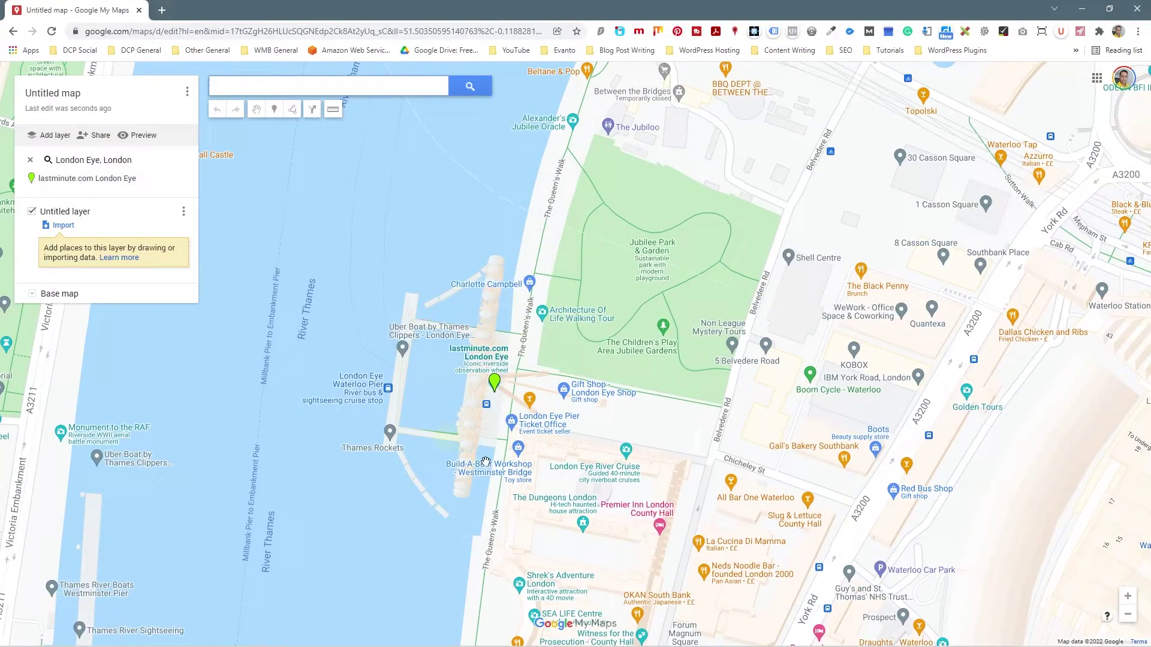
{"action": "scroll", "coordinate": [527, 384], "scroll_direction": "down", "scroll_amount": 5}
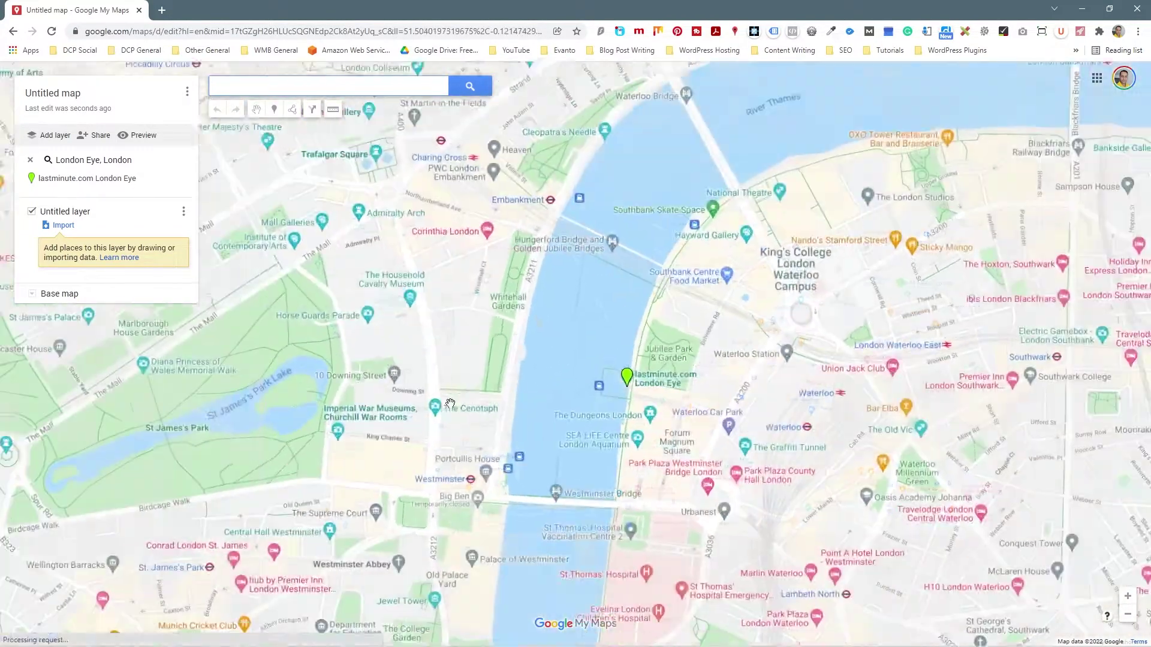
{"action": "scroll", "coordinate": [491, 379], "scroll_direction": "down", "scroll_amount": 5}
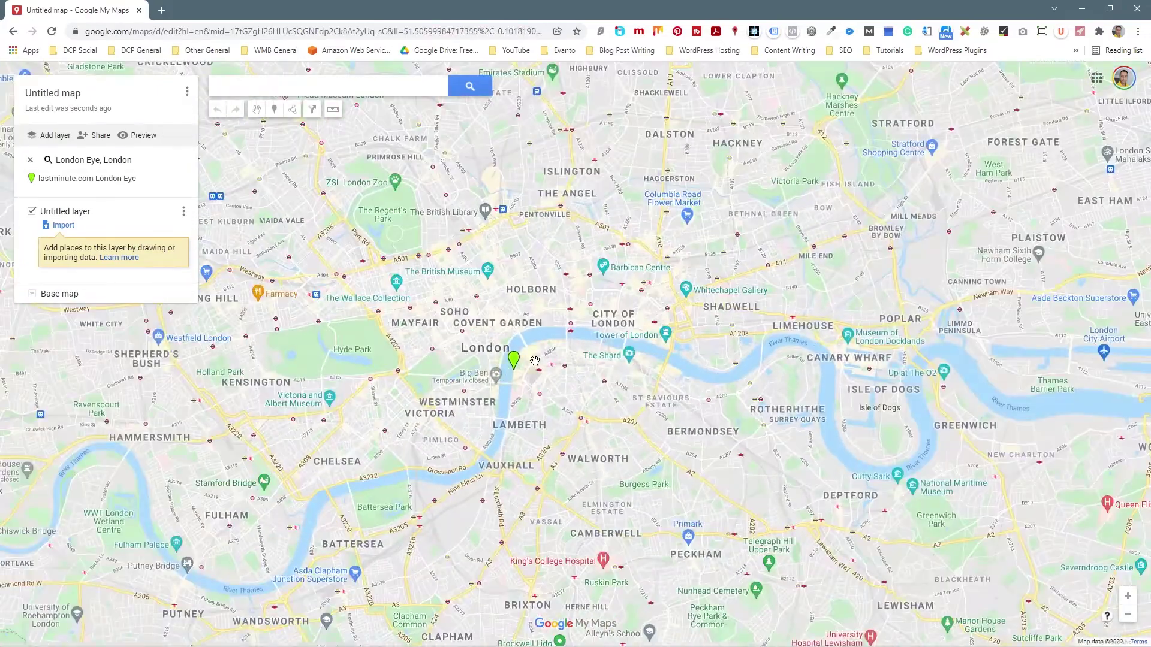
{"action": "left_click_drag", "start_coordinate": [227, 153], "coordinate": [273, 157]}
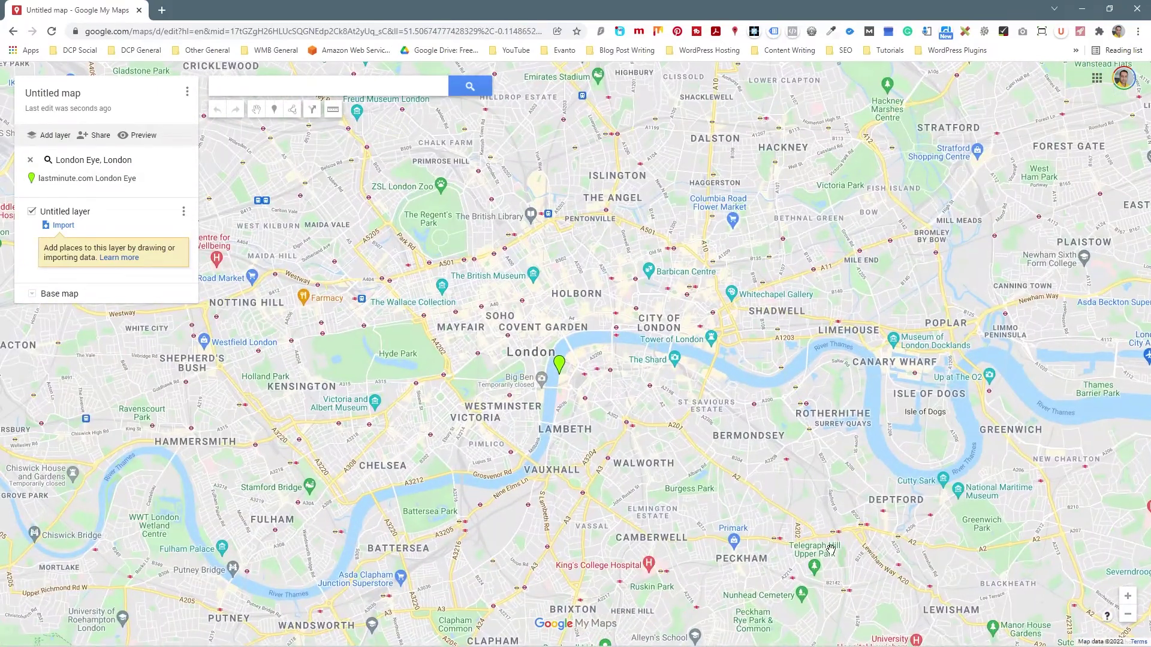
{"action": "scroll", "coordinate": [504, 369], "scroll_direction": "up", "scroll_amount": 5}
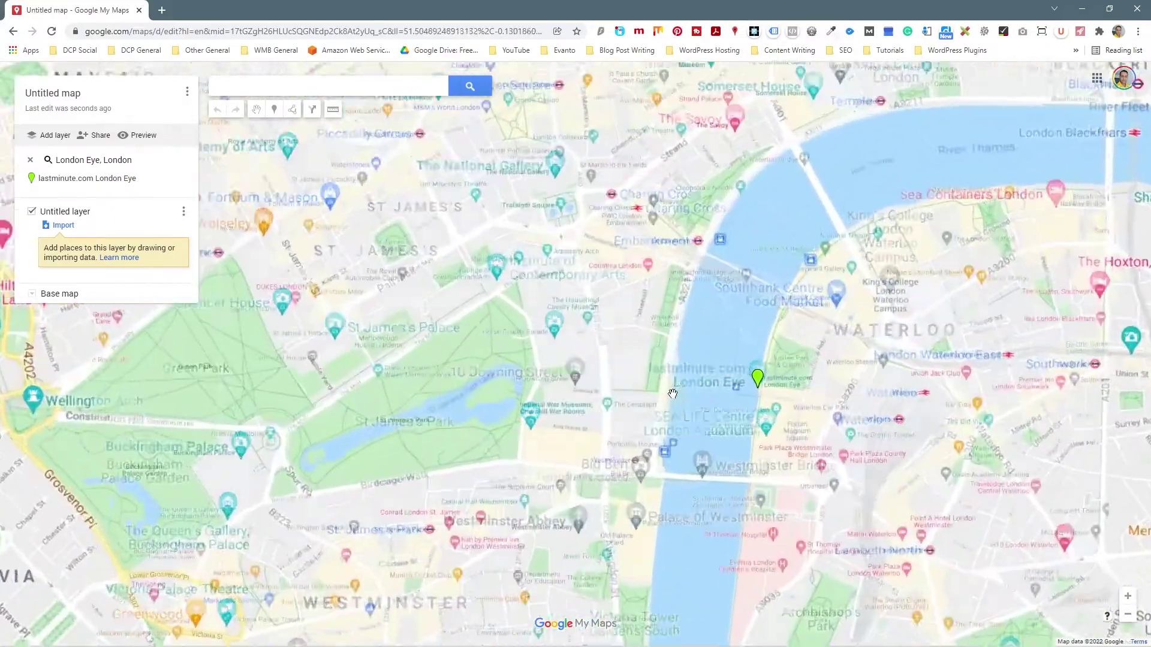
{"action": "scroll", "coordinate": [685, 398], "scroll_direction": "down", "scroll_amount": 3}
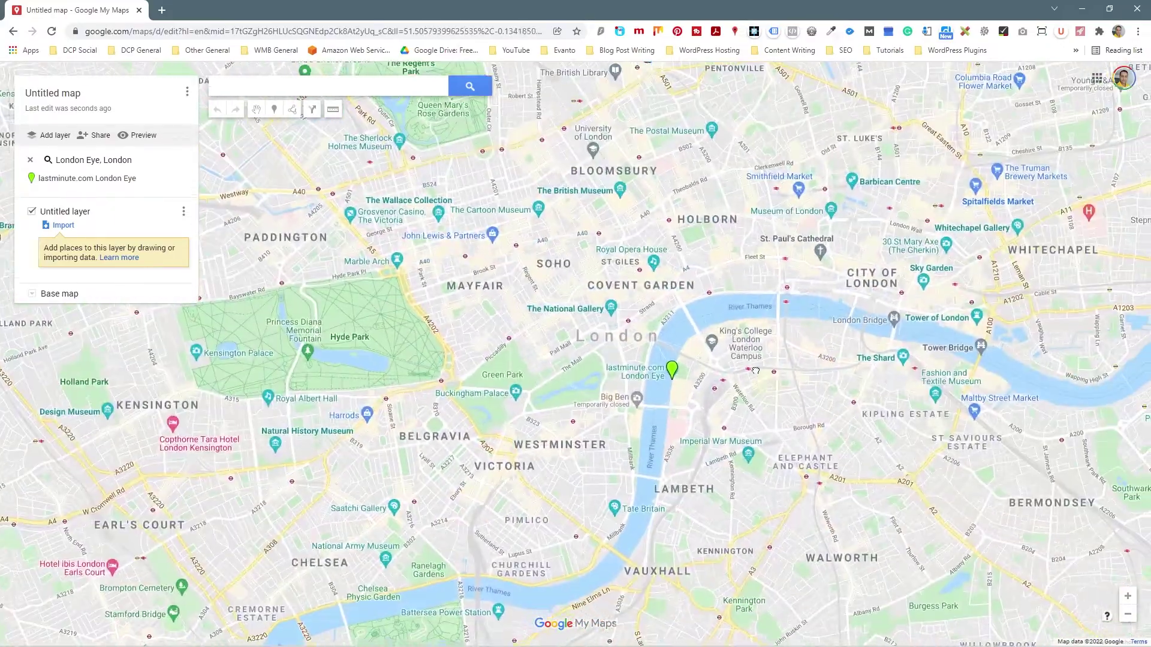
{"action": "left_click_drag", "start_coordinate": [755, 371], "coordinate": [703, 328]}
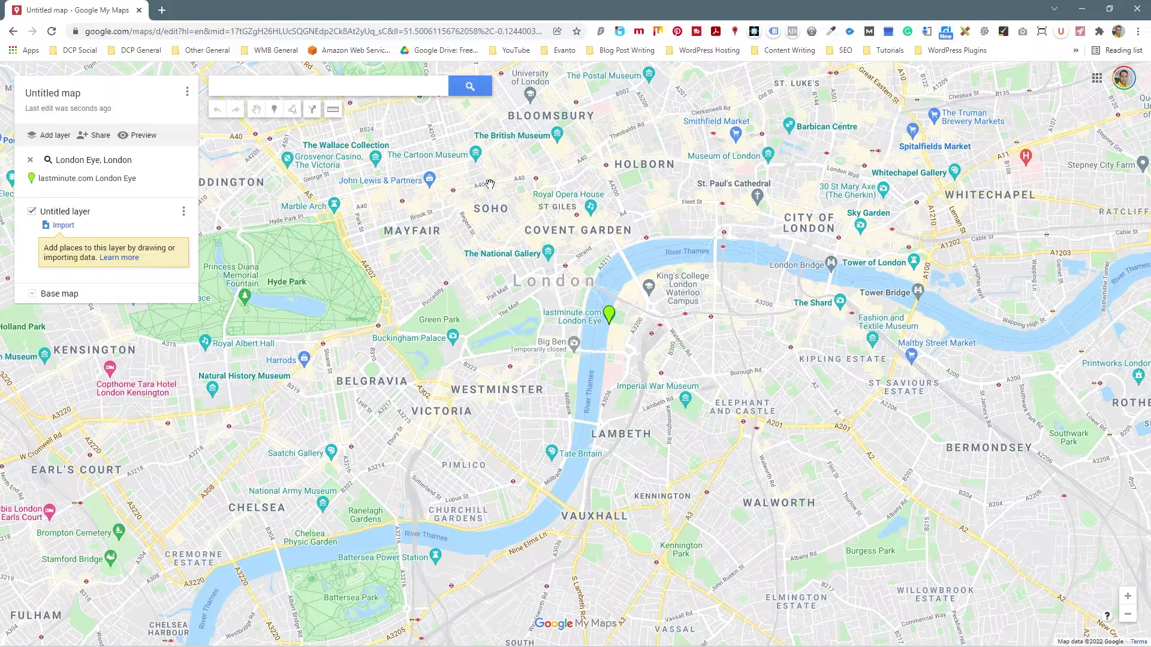
{"action": "left_click_drag", "start_coordinate": [442, 324], "coordinate": [420, 367]}
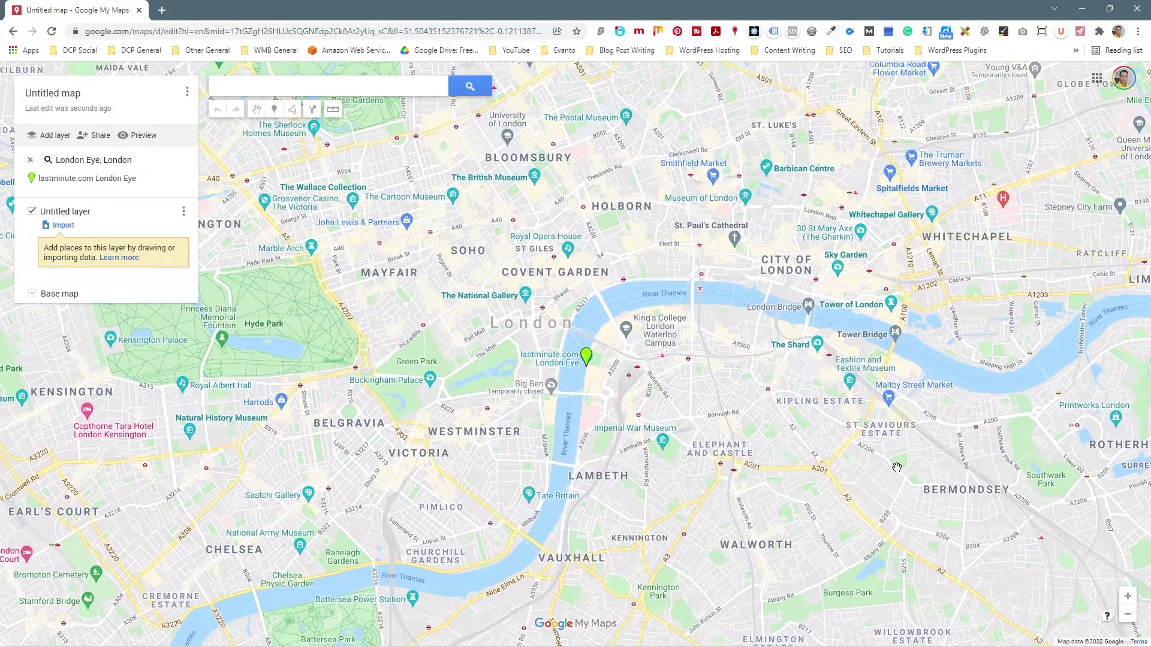
{"action": "scroll", "coordinate": [522, 360], "scroll_direction": "up", "scroll_amount": 2}
{"action": "left_click_drag", "start_coordinate": [612, 354], "coordinate": [538, 348]}
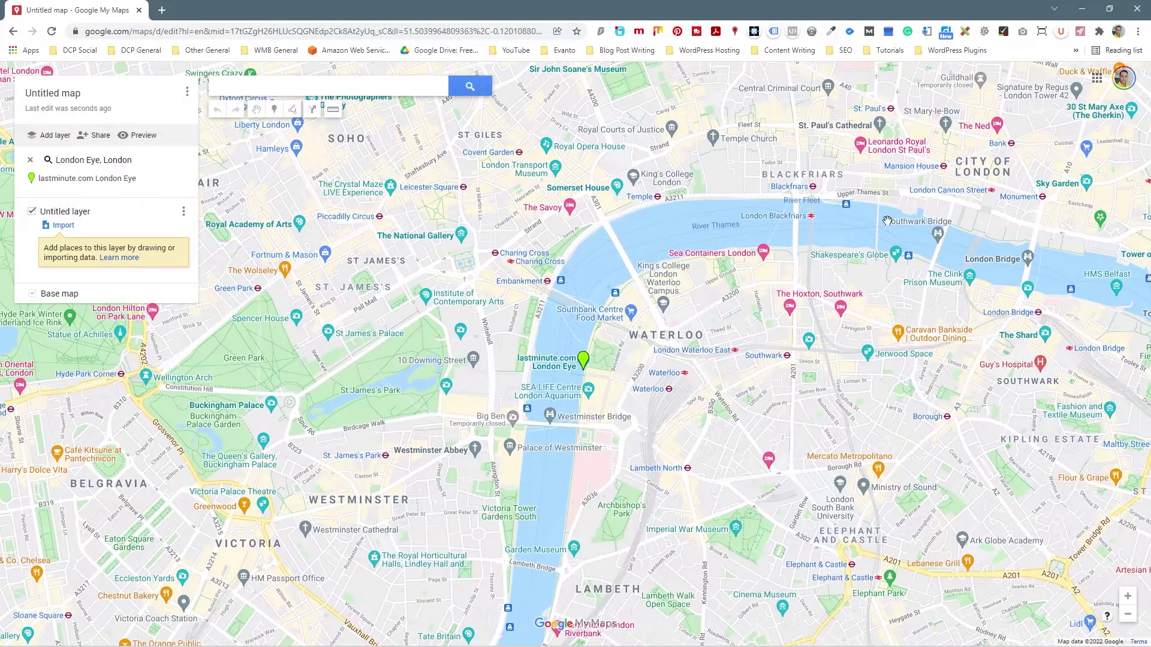
Print the map on A3 landscape paper into a new tab, cancelling Chrome's print dialog.
{"action": "left_click", "coordinate": [186, 95]}
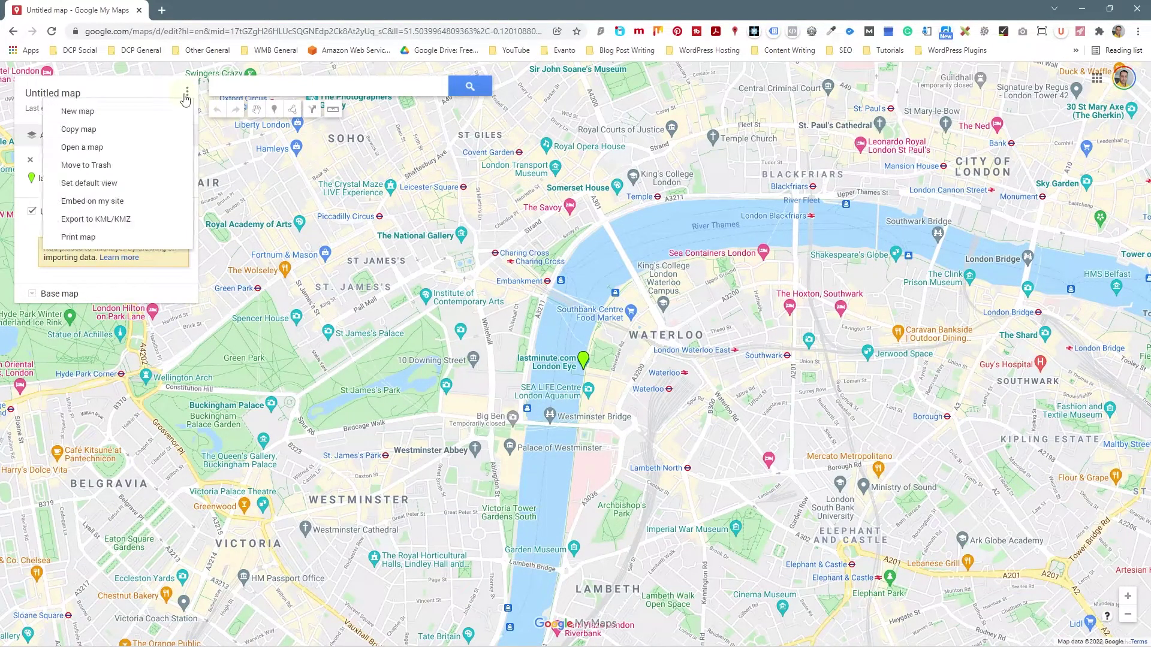
{"action": "left_click", "coordinate": [129, 235]}
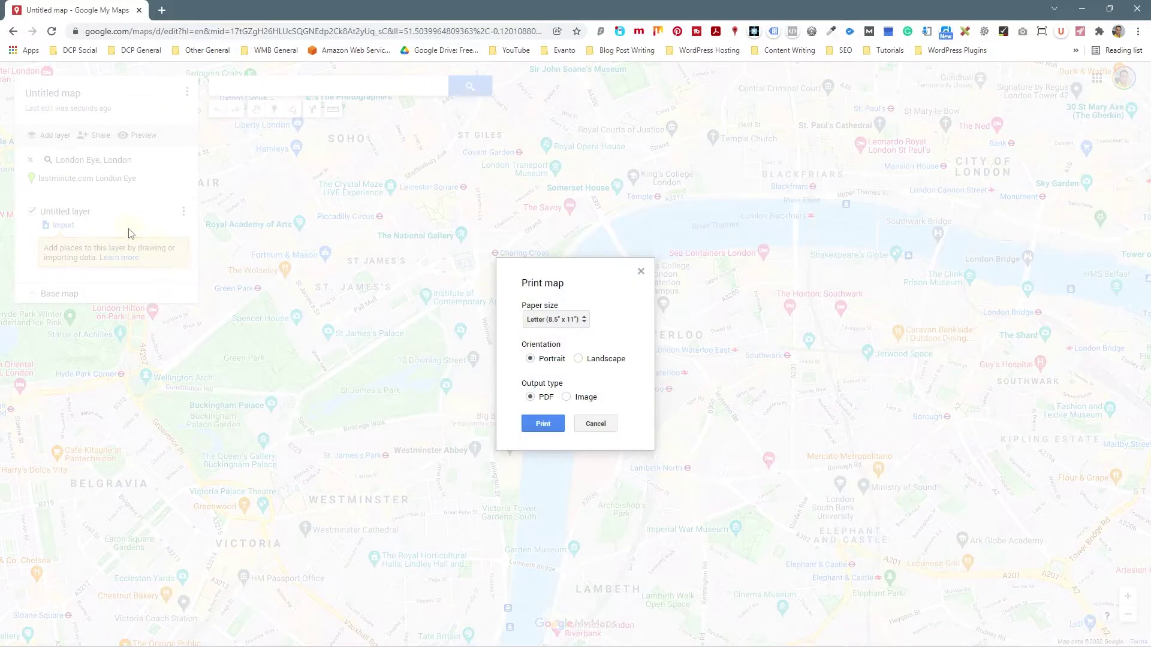
{"action": "left_click", "coordinate": [560, 320]}
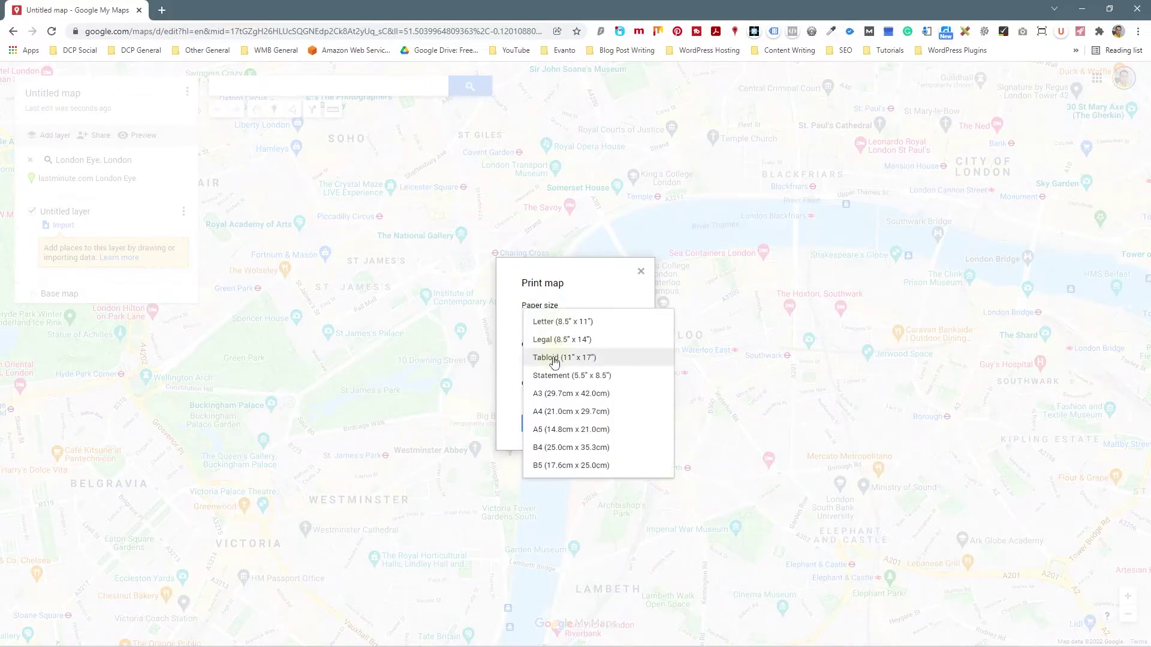
{"action": "left_click", "coordinate": [558, 393]}
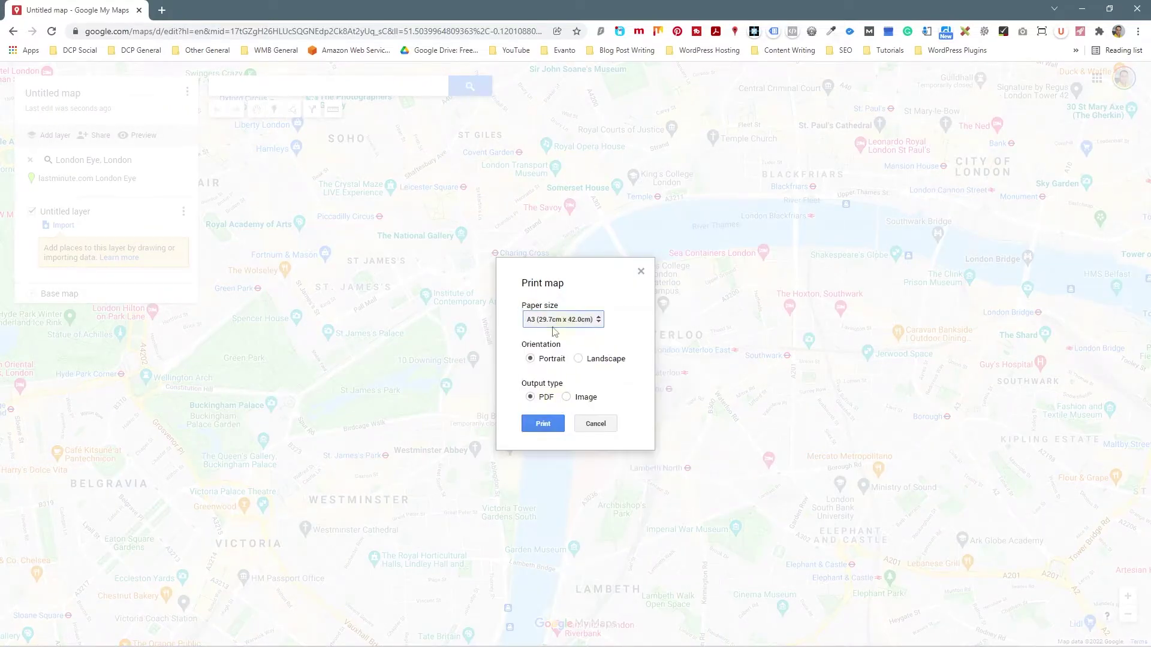
{"action": "left_click", "coordinate": [578, 359]}
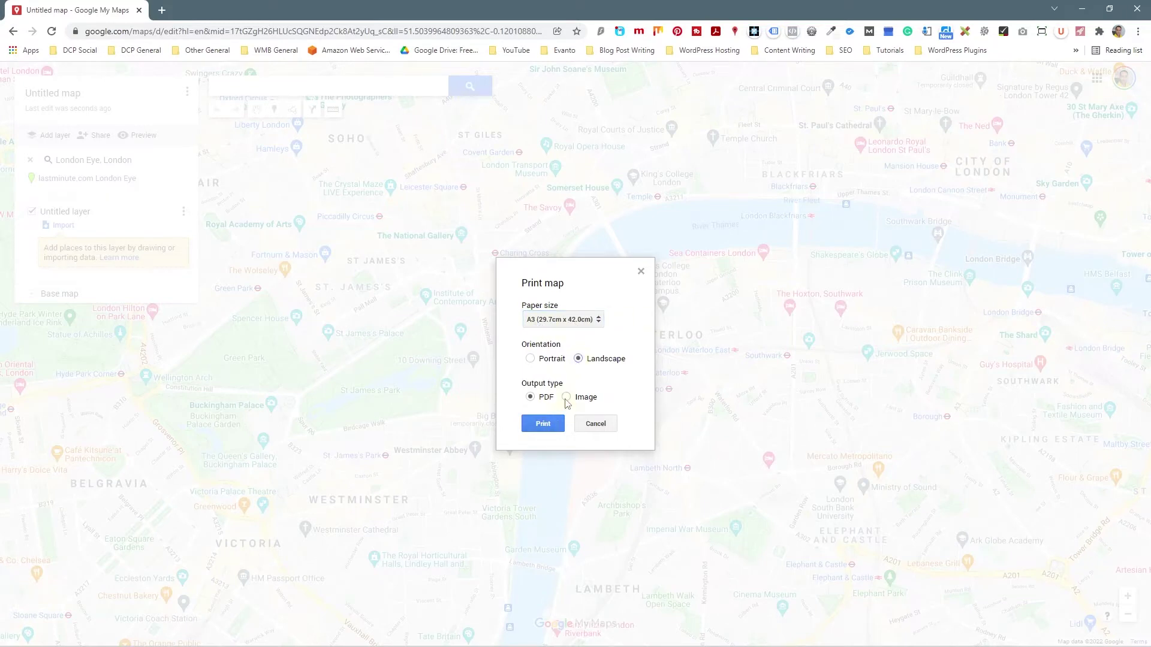
{"action": "left_click", "coordinate": [543, 424]}
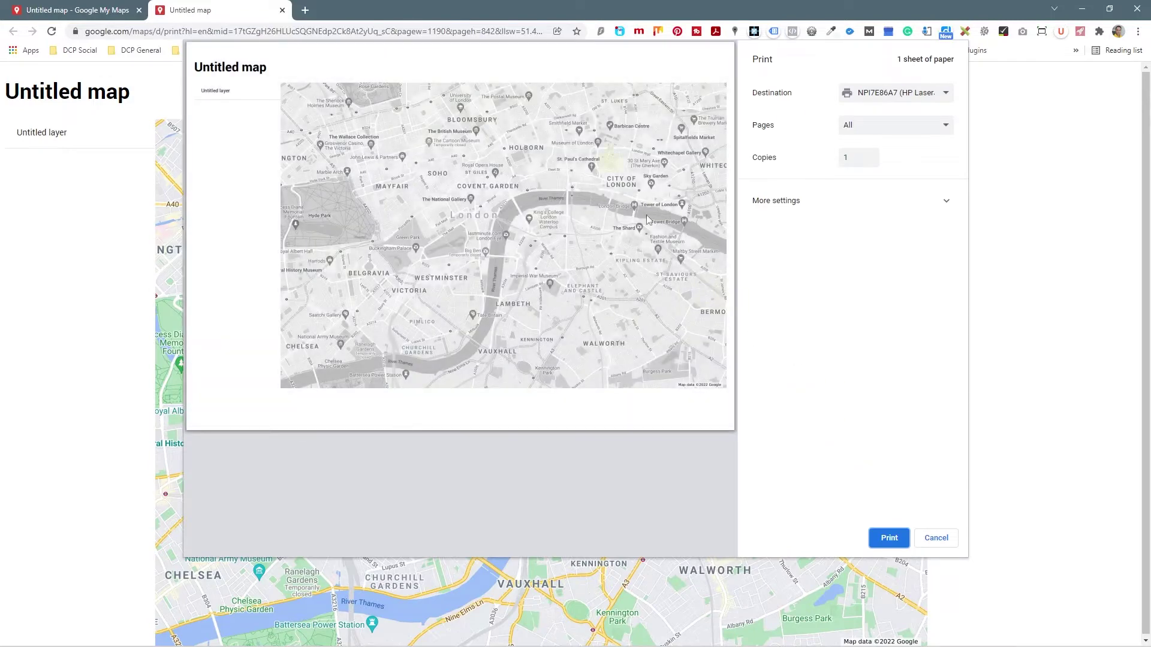
{"action": "left_click", "coordinate": [947, 539]}
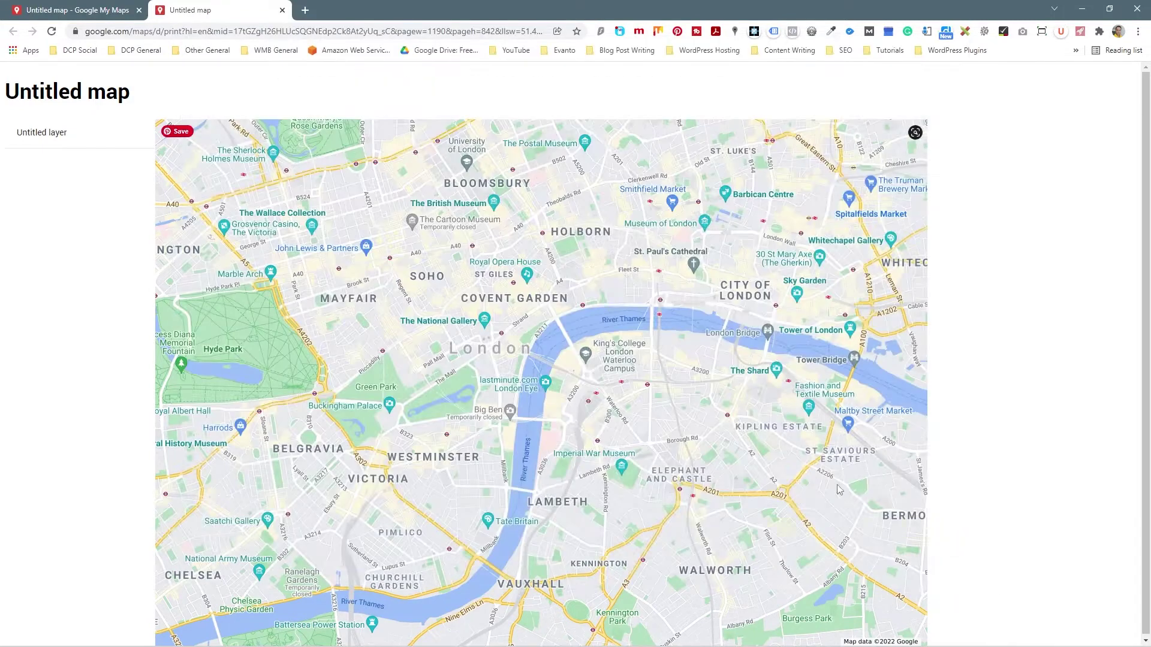
Snap Chrome to the left half and open the How to download a Google Map Image Tutorial folder.
{"action": "left_click_drag", "start_coordinate": [543, 9], "coordinate": [1, 180]}
{"action": "left_click", "coordinate": [378, 15]}
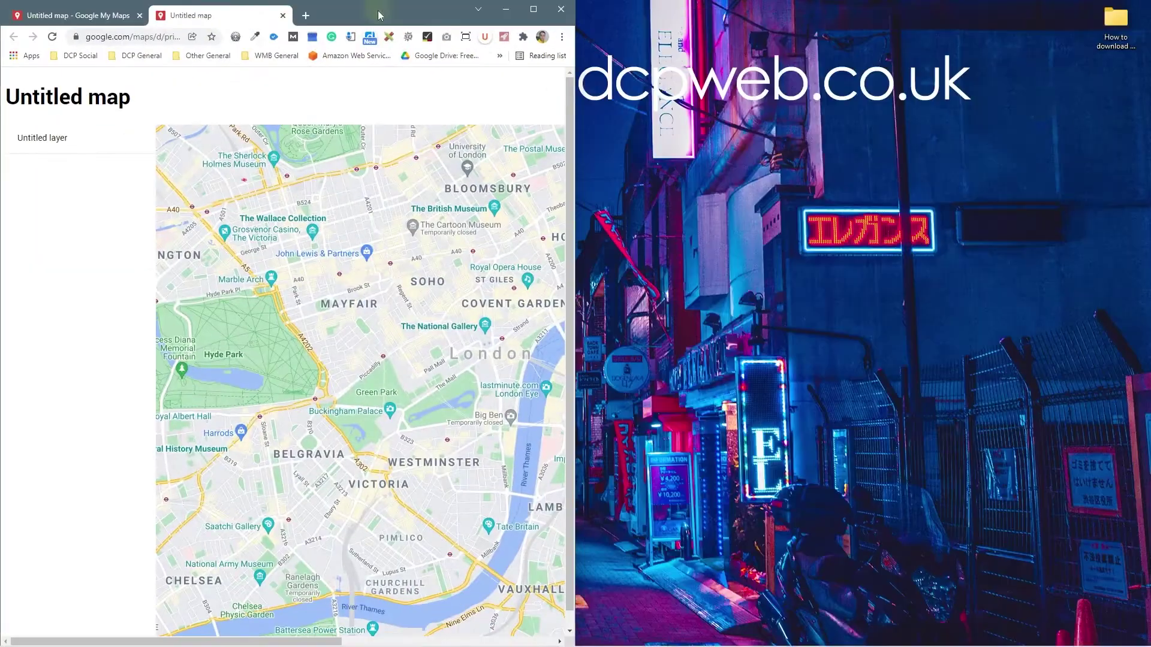
{"action": "left_click", "coordinate": [1108, 35]}
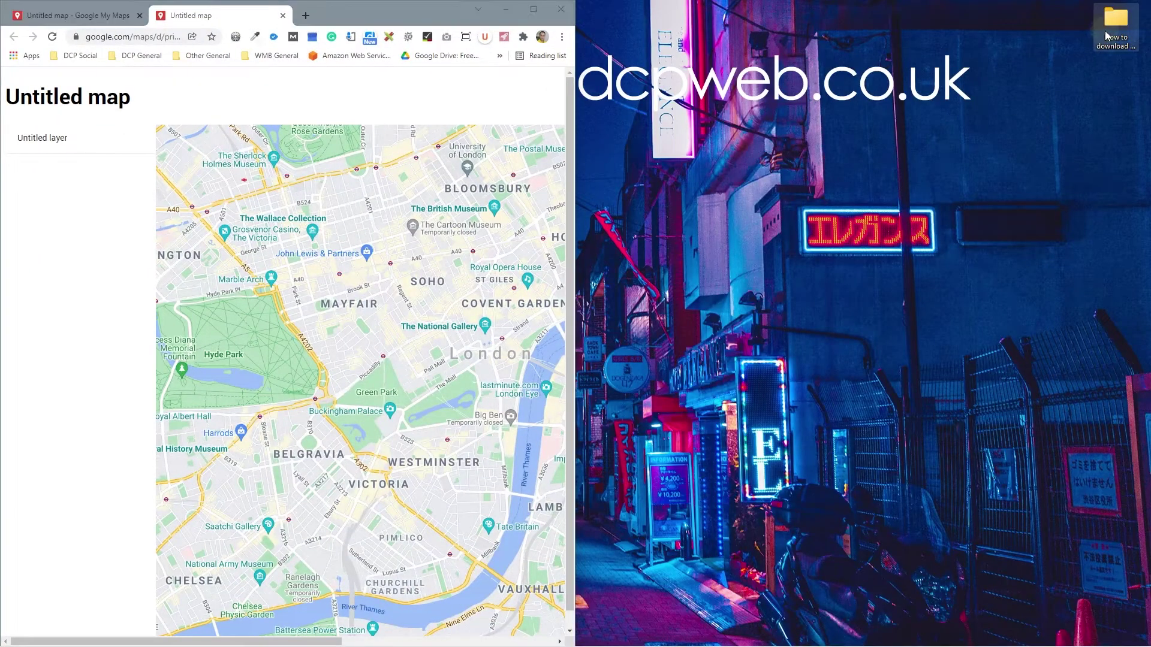
{"action": "double_click", "coordinate": [1108, 34]}
Paste the map image into the folder and rename it to map - 01.jpg.
{"action": "key", "text": "ctrl+v"}
{"action": "key", "text": "F2"}
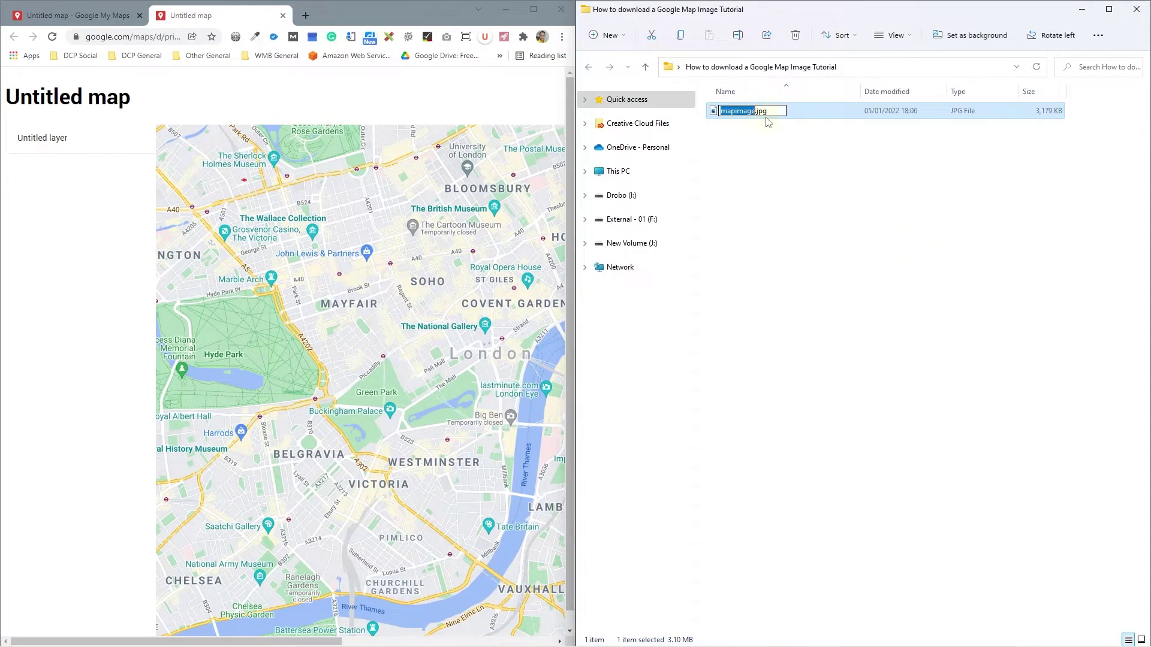
{"action": "type", "text": "map"}
{"action": "key", "text": "Return"}
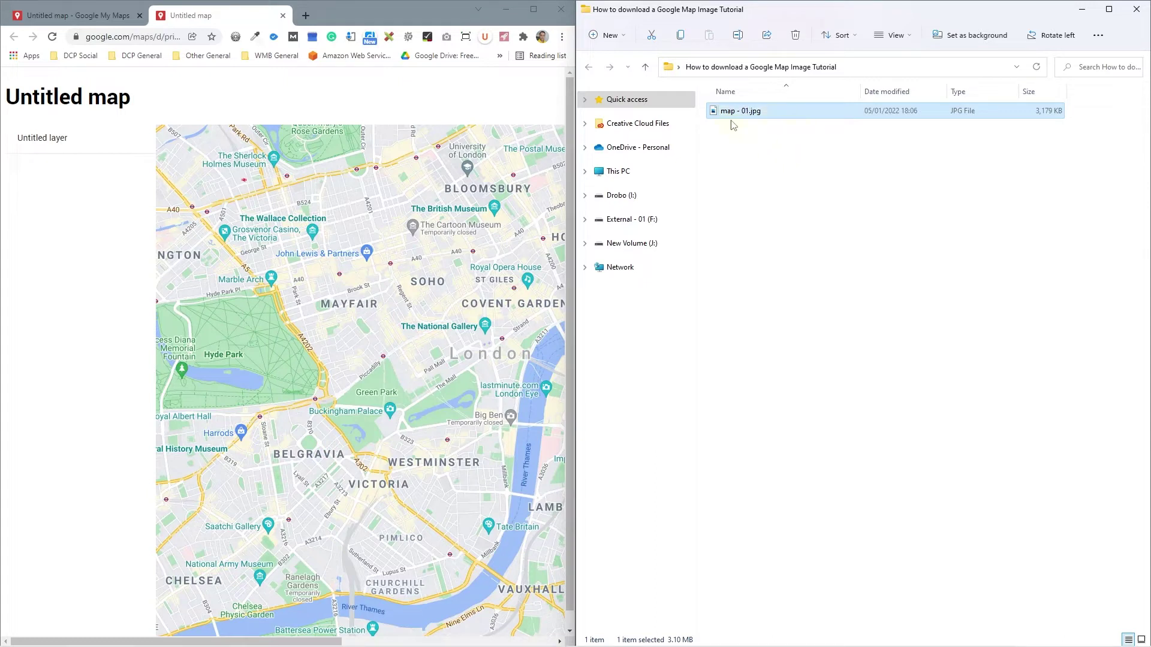
{"action": "right_click", "coordinate": [737, 115]}
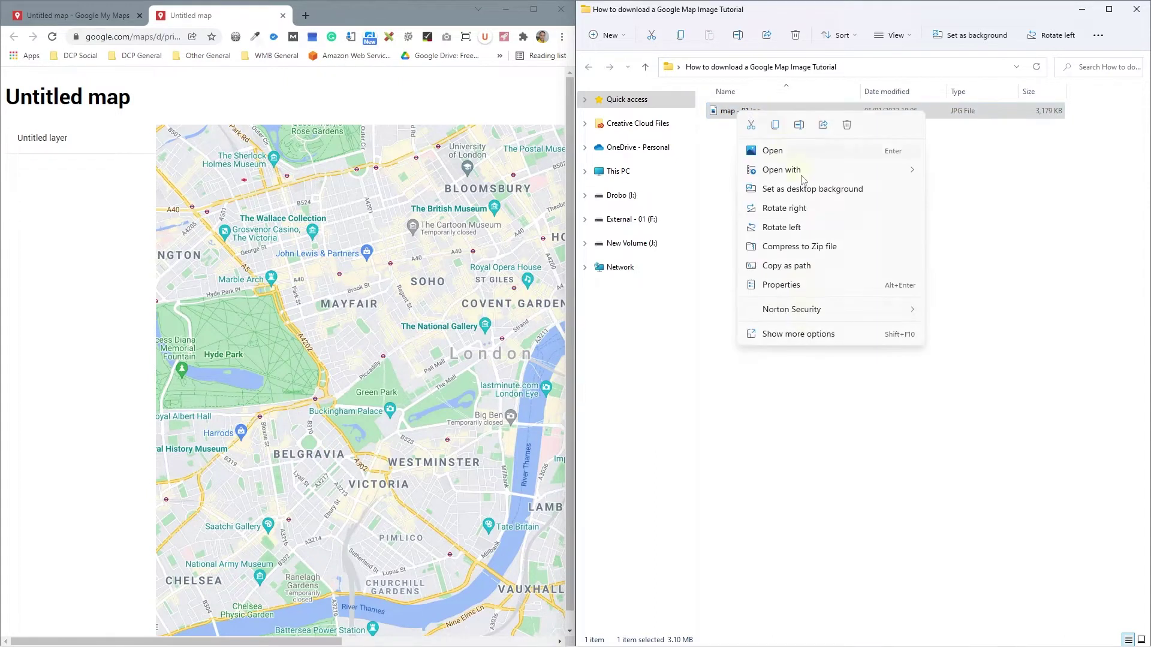
Confirm in Properties that map - 01.jpg is 5152 x 3528 pixels, then open the image.
{"action": "left_click", "coordinate": [800, 285]}
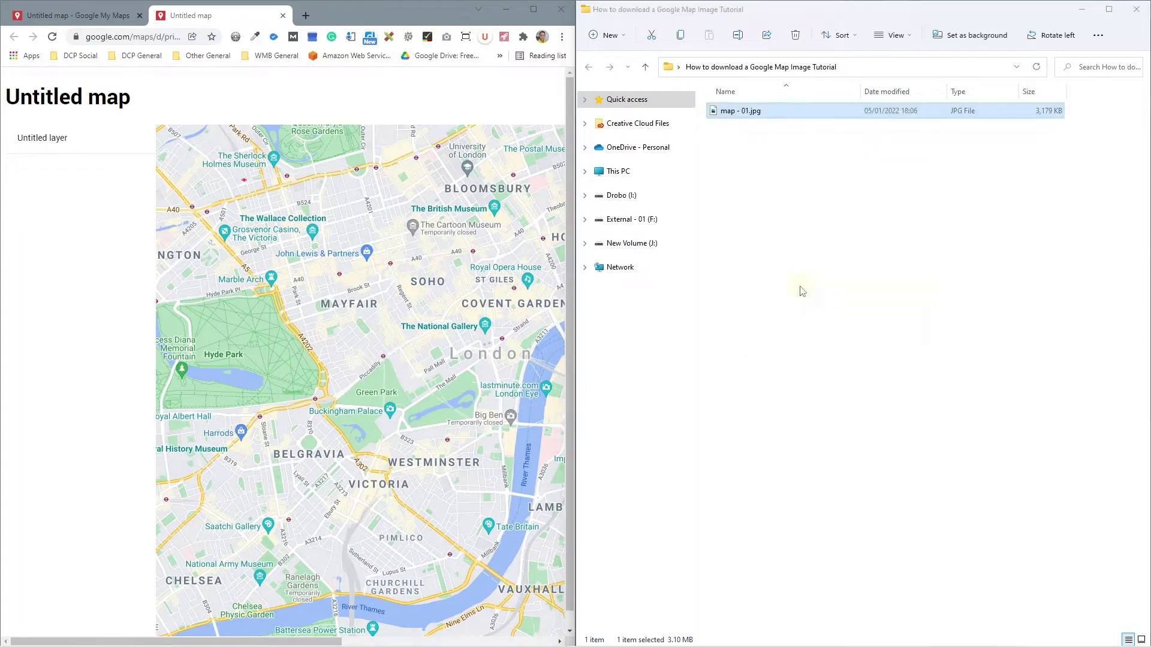
{"action": "left_click", "coordinate": [817, 144]}
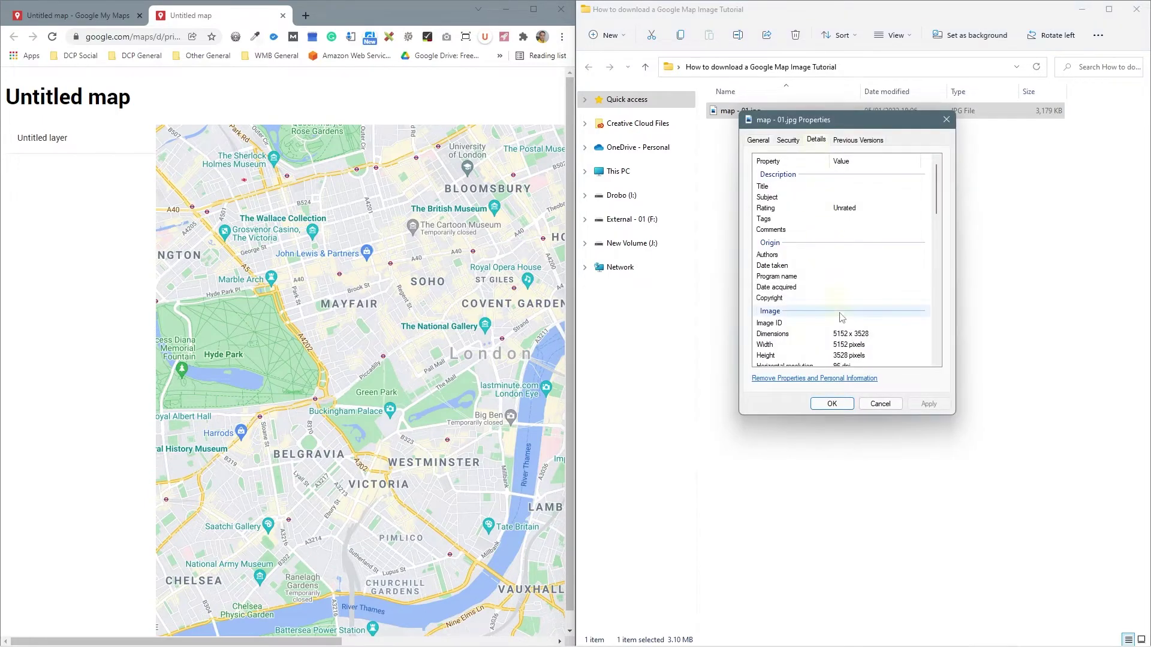
{"action": "scroll", "coordinate": [841, 299], "scroll_direction": "down", "scroll_amount": 2}
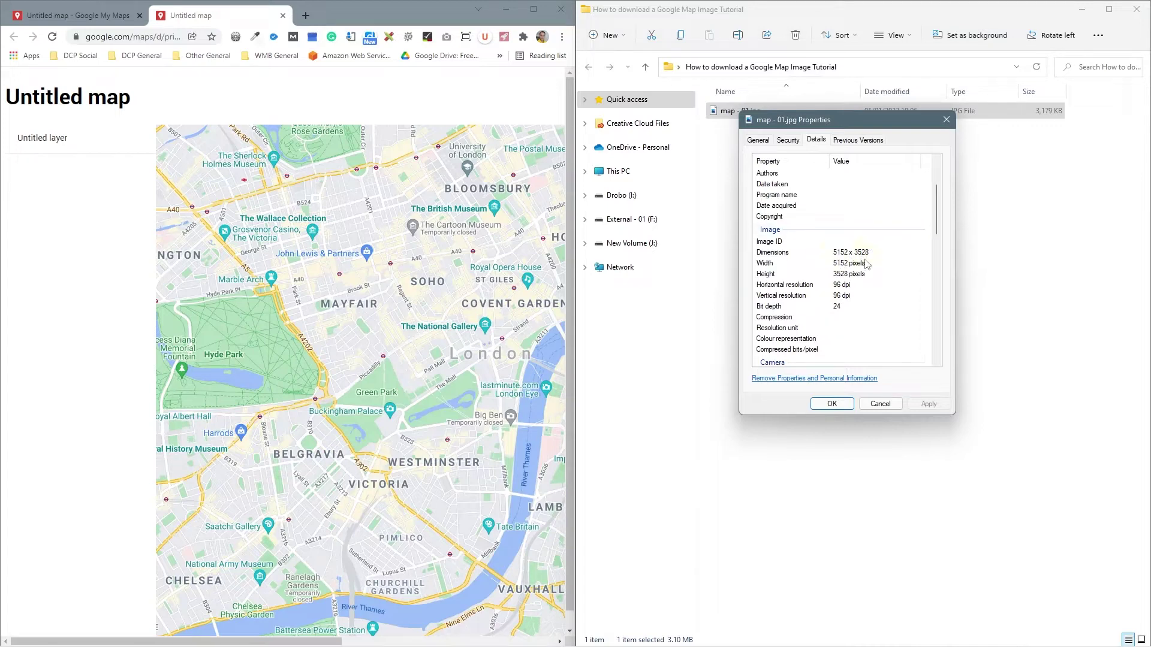
{"action": "left_click", "coordinate": [892, 406]}
{"action": "double_click", "coordinate": [739, 113]}
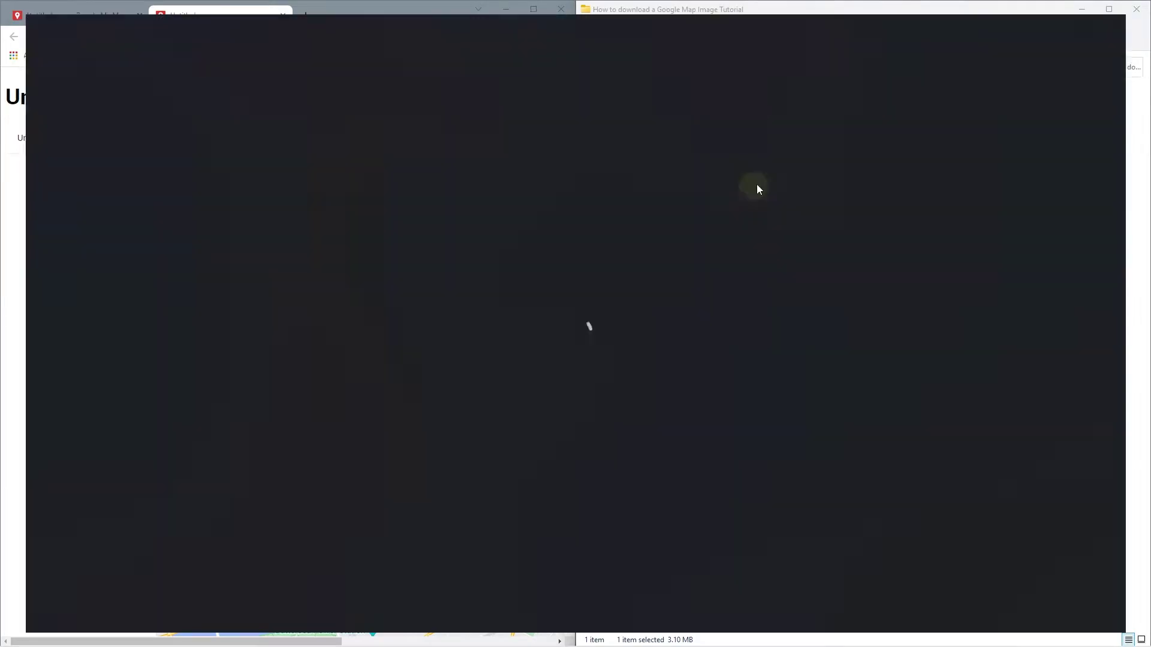
Zoom in and out on the central London map in Photos, then close Photos.
{"action": "scroll", "coordinate": [574, 348], "scroll_direction": "up", "scroll_amount": 5}
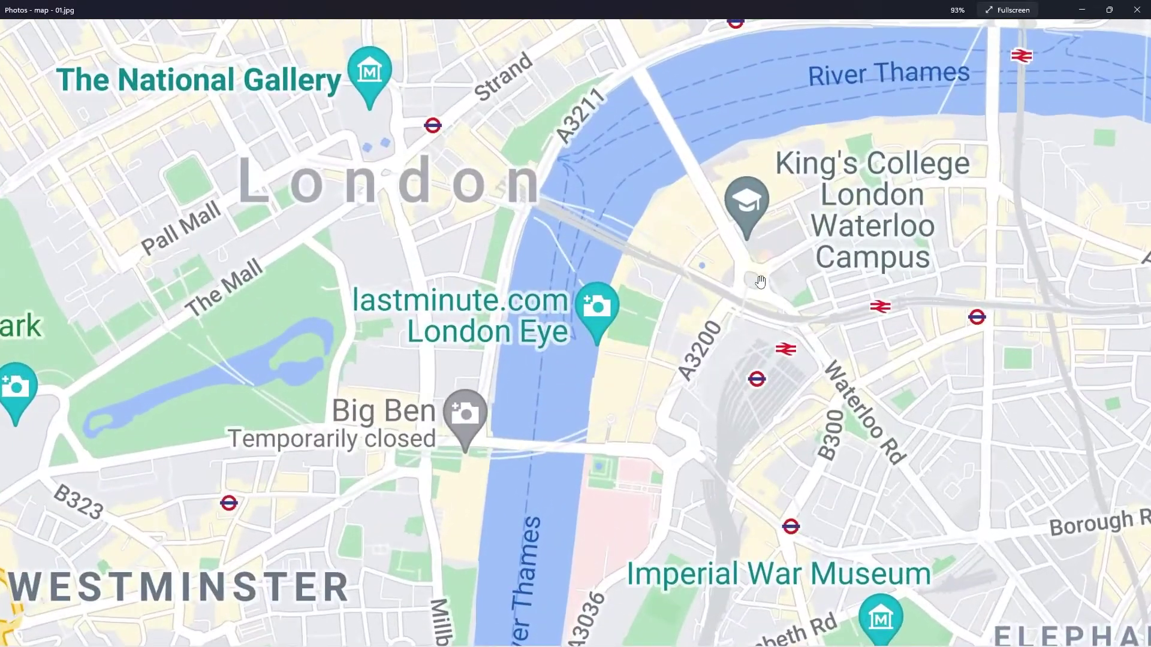
{"action": "scroll", "coordinate": [520, 354], "scroll_direction": "down", "scroll_amount": 3}
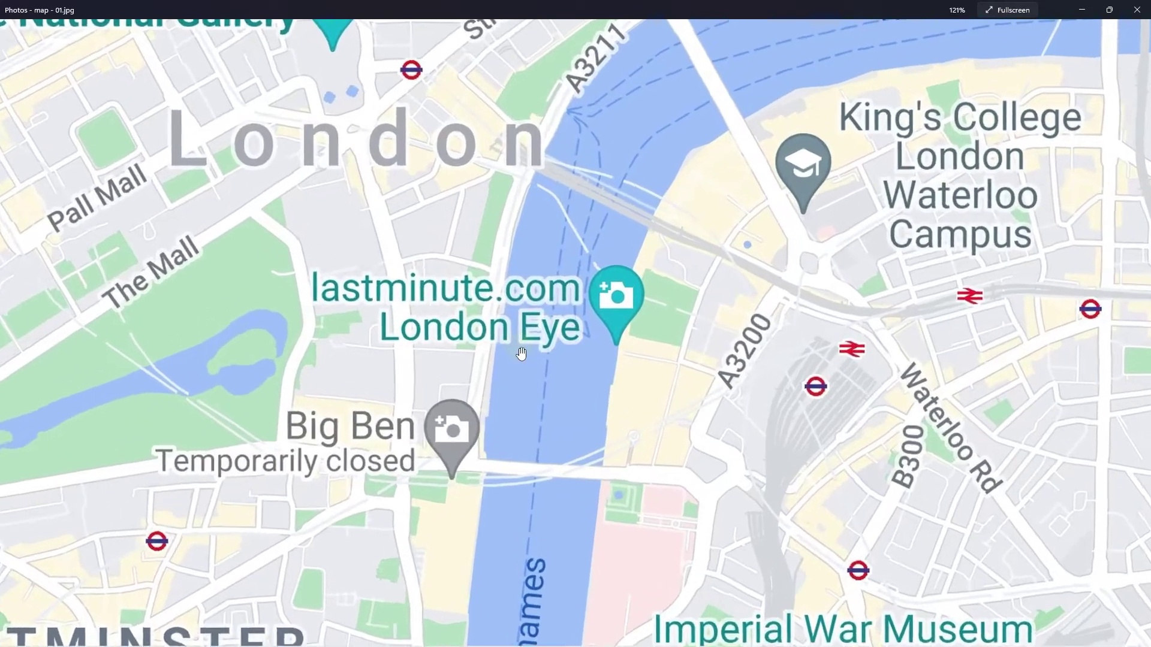
{"action": "scroll", "coordinate": [520, 354], "scroll_direction": "down", "scroll_amount": 4}
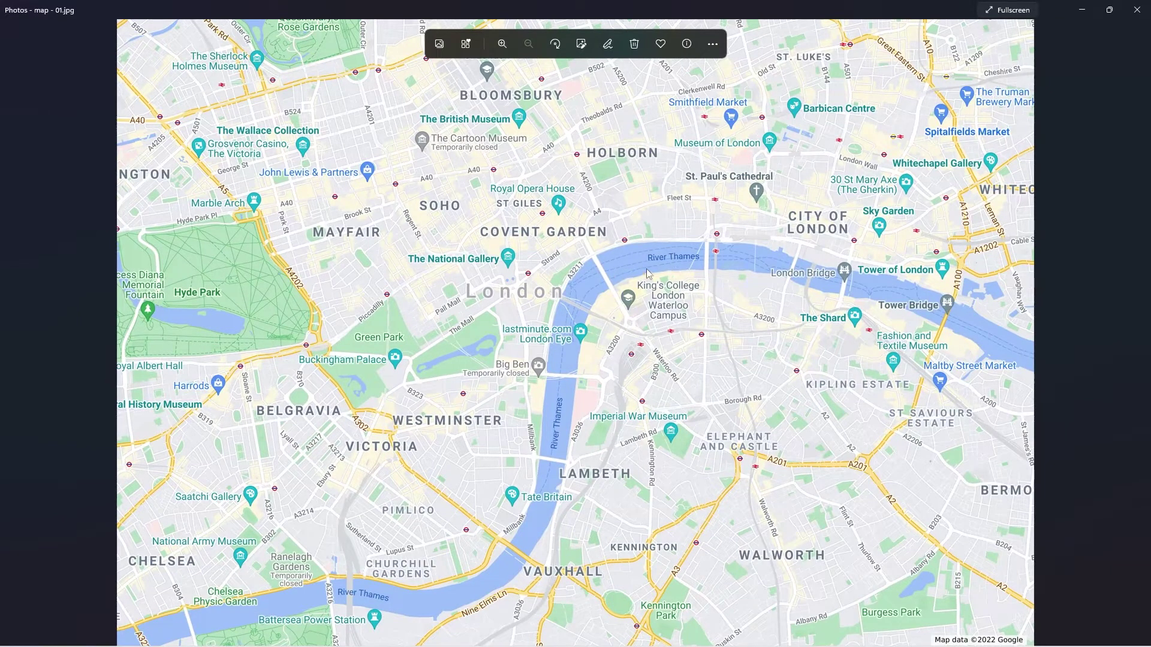
{"action": "left_click", "coordinate": [1137, 10]}
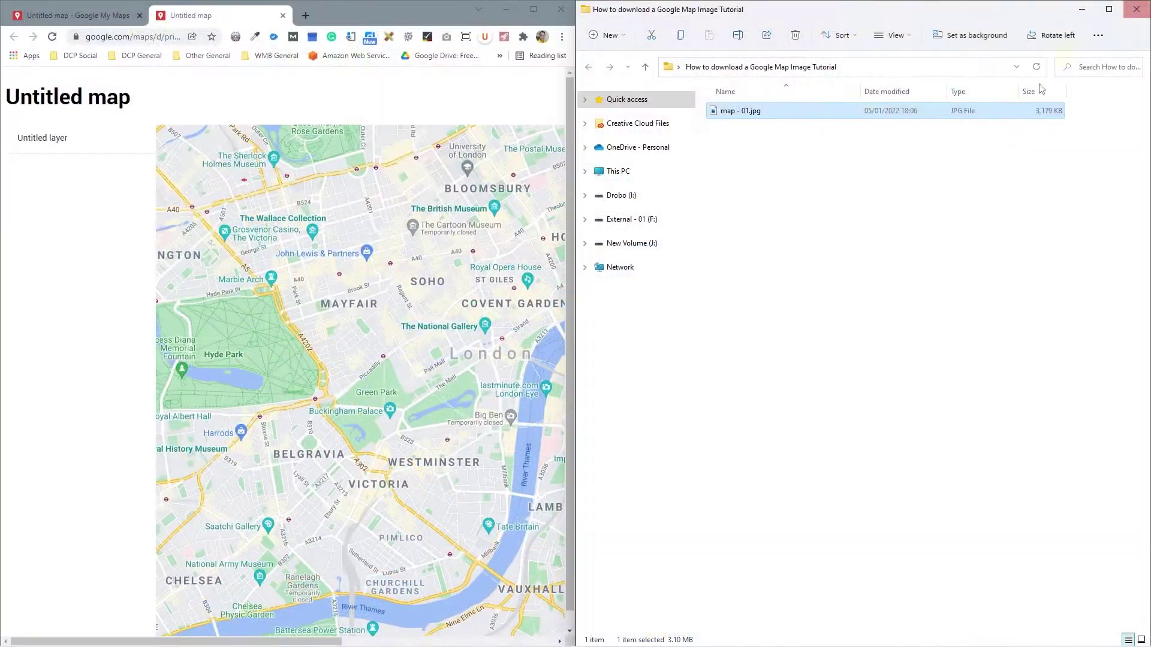
Close the print preview tab and maximise the Chrome window.
{"action": "left_click", "coordinate": [888, 268]}
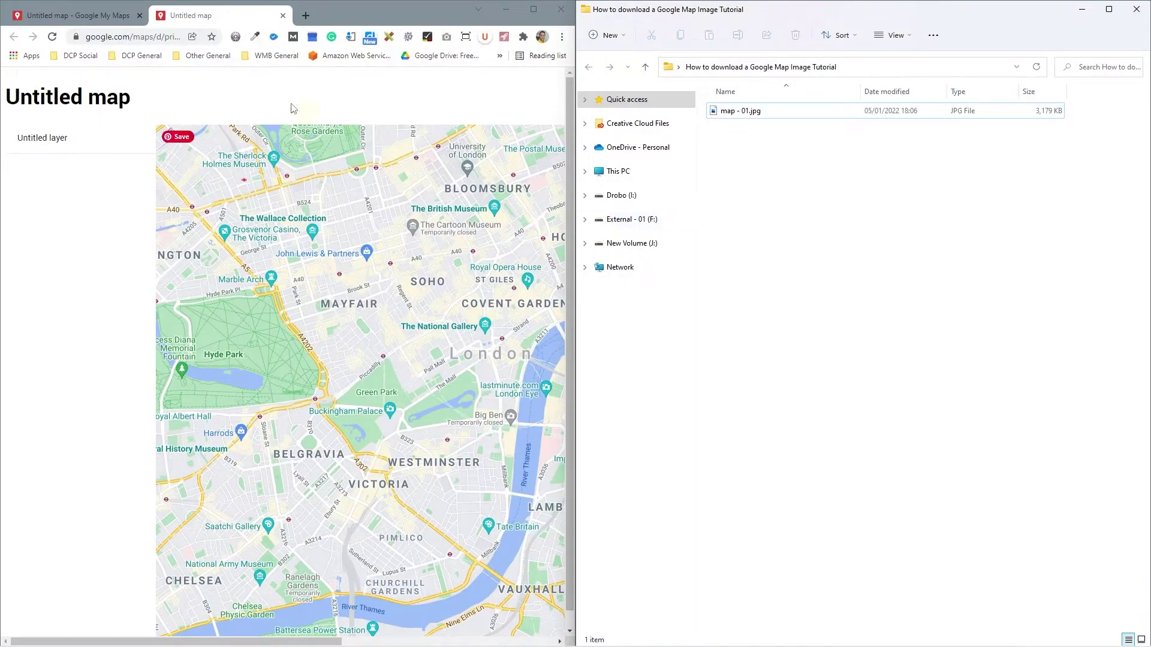
{"action": "left_click", "coordinate": [284, 16]}
{"action": "left_click", "coordinate": [533, 9]}
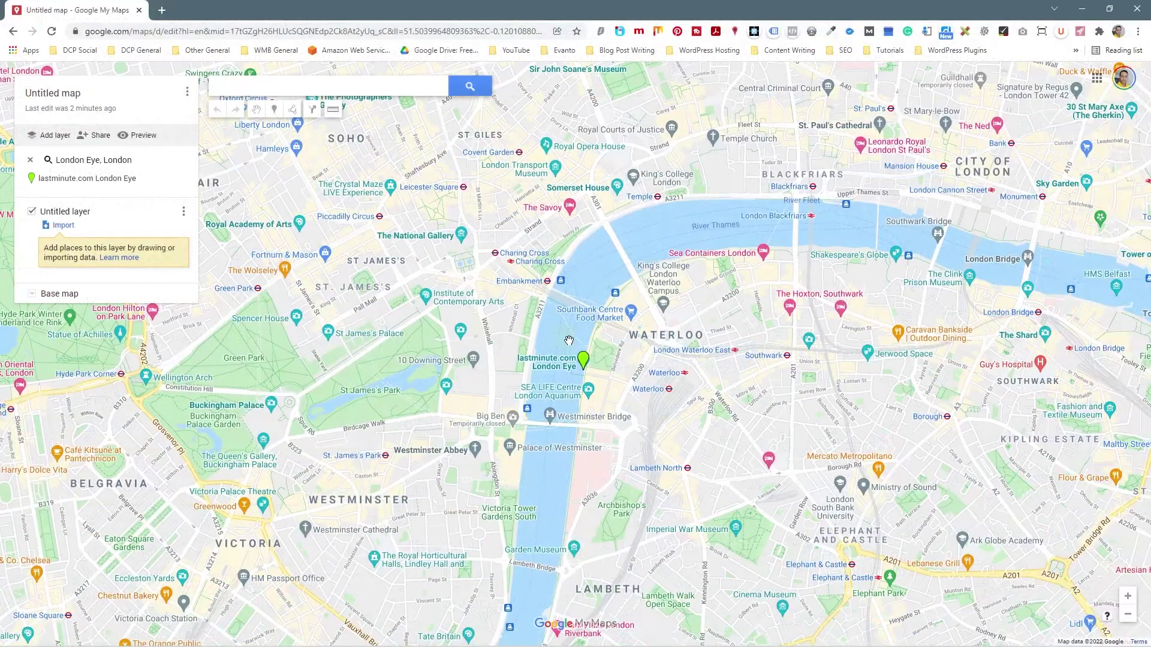
Pan west and zoom out until Greater London and the Thames estuary fill the view.
{"action": "left_click_drag", "start_coordinate": [480, 290], "coordinate": [809, 336]}
{"action": "left_click_drag", "start_coordinate": [336, 300], "coordinate": [809, 360]}
{"action": "left_click_drag", "start_coordinate": [419, 336], "coordinate": [820, 373]}
{"action": "scroll", "coordinate": [819, 373], "scroll_direction": "down", "scroll_amount": 5}
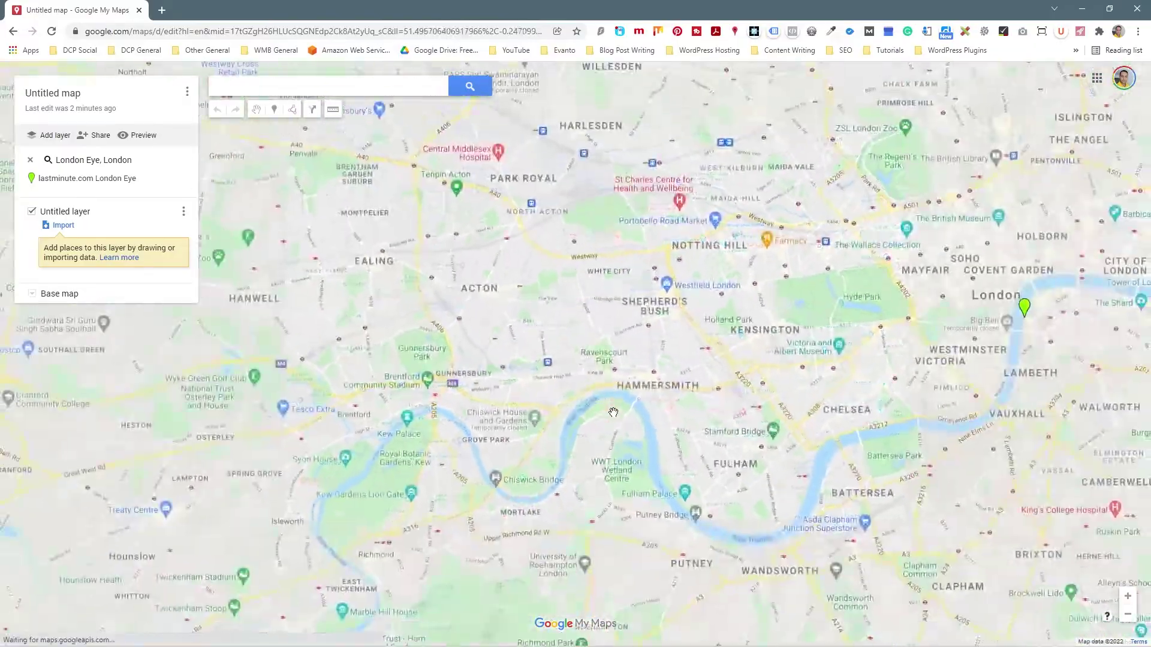
{"action": "scroll", "coordinate": [646, 394], "scroll_direction": "down", "scroll_amount": 2}
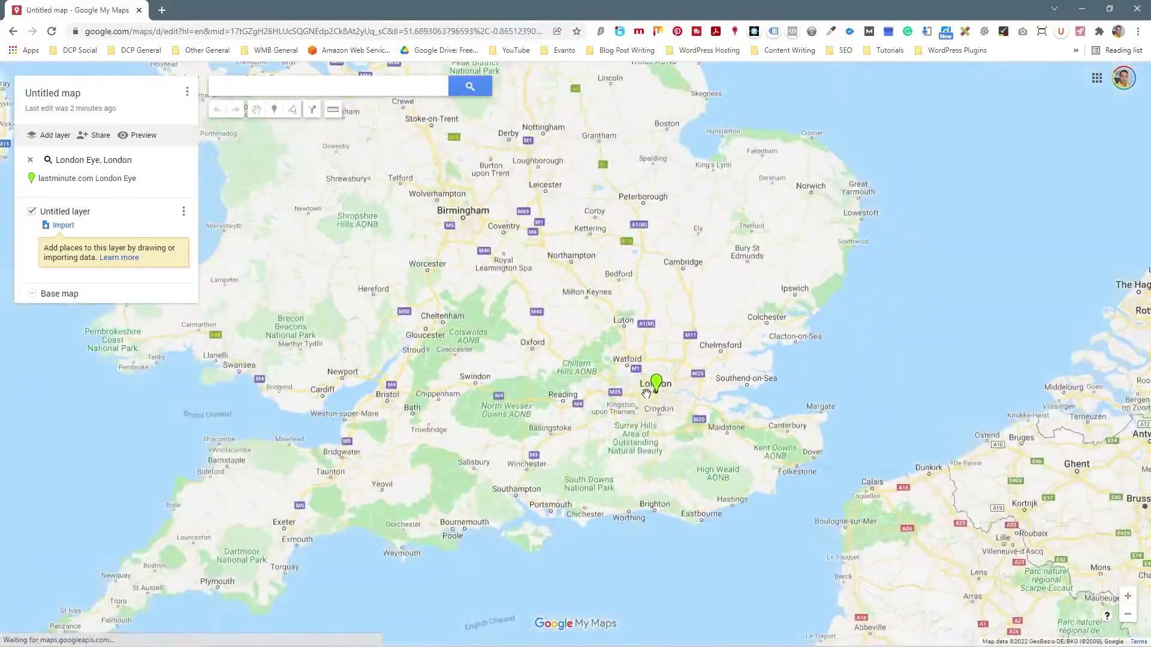
{"action": "scroll", "coordinate": [647, 384], "scroll_direction": "up", "scroll_amount": 3}
{"action": "left_click_drag", "start_coordinate": [647, 376], "coordinate": [519, 312]}
{"action": "scroll", "coordinate": [515, 312], "scroll_direction": "down", "scroll_amount": 1}
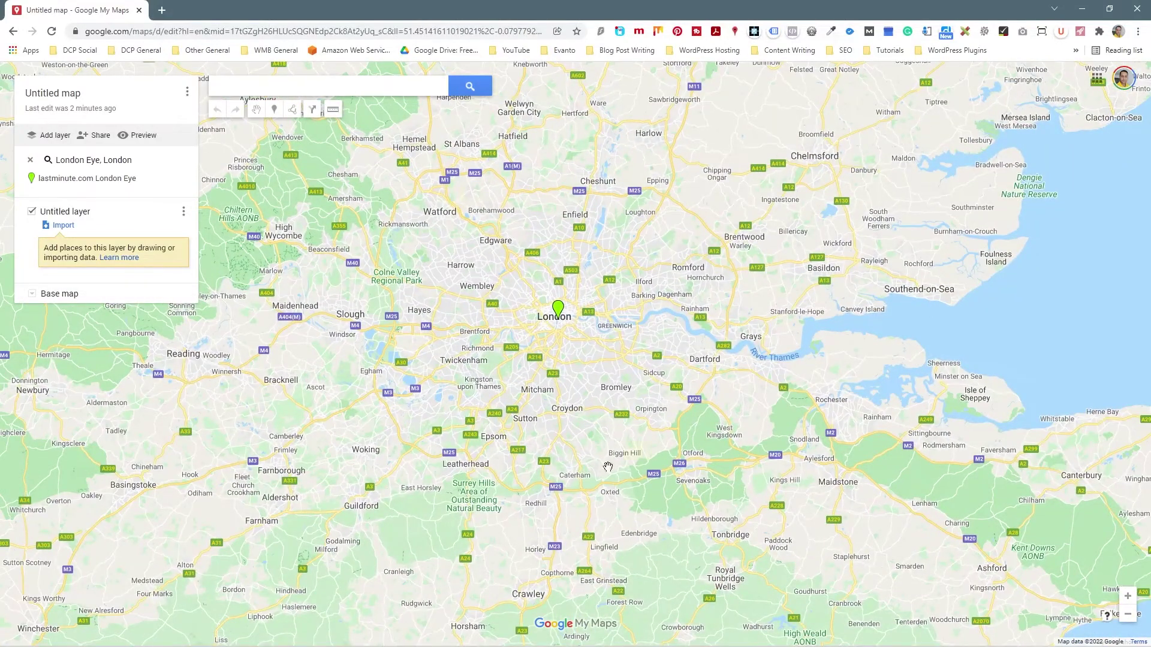
{"action": "scroll", "coordinate": [571, 342], "scroll_direction": "up", "scroll_amount": 1}
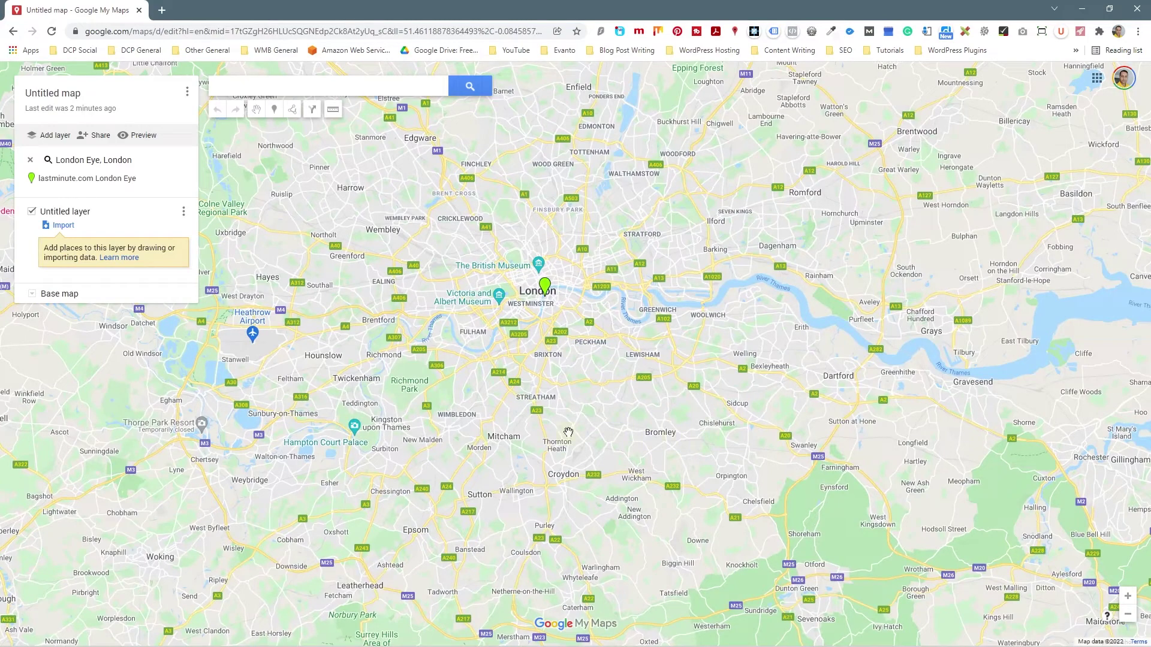
{"action": "scroll", "coordinate": [569, 428], "scroll_direction": "down", "scroll_amount": 1}
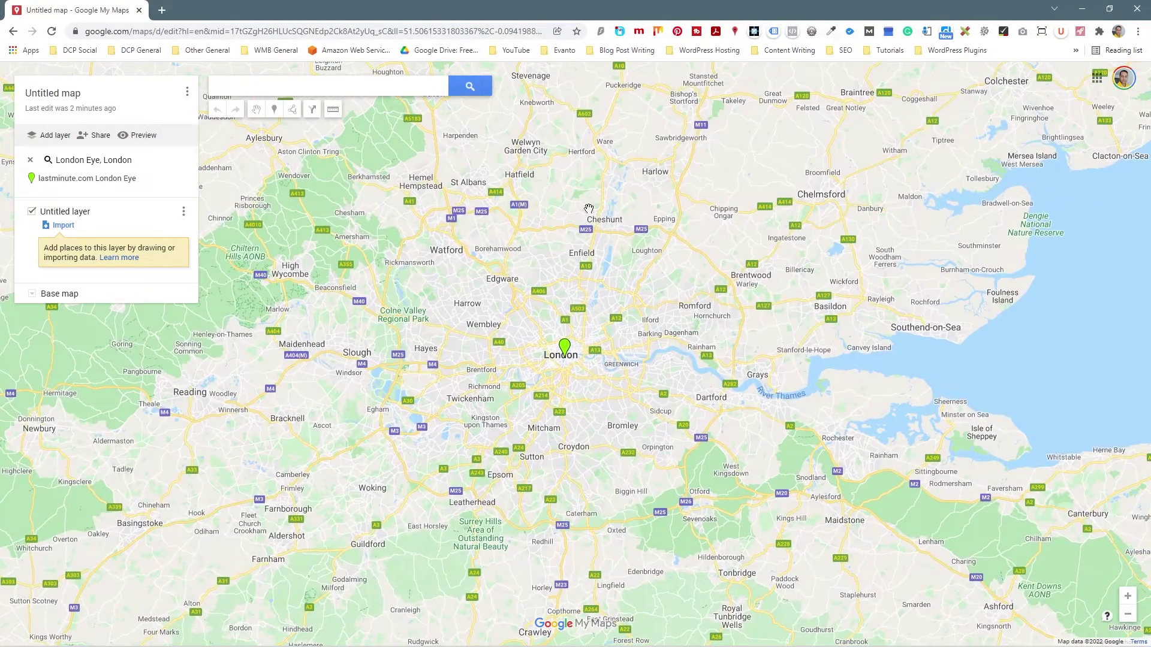
{"action": "left_click", "coordinate": [184, 94]}
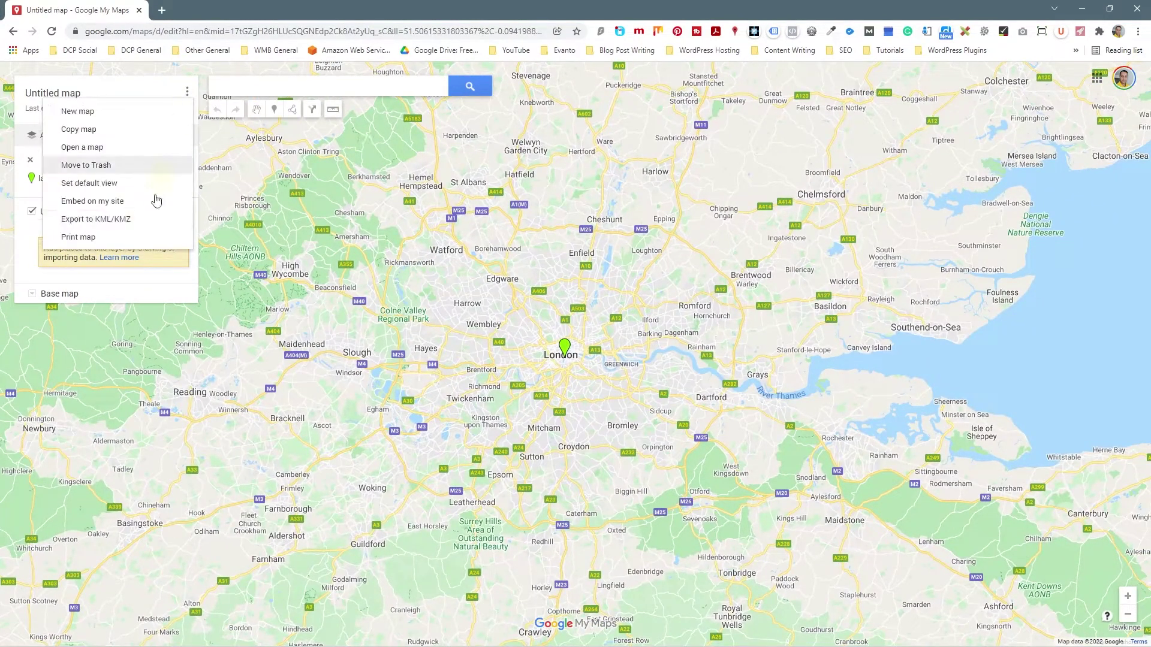
Print the wider London map as an A3 landscape image, dismissing Chrome's print dialog.
{"action": "left_click", "coordinate": [160, 237]}
{"action": "left_click", "coordinate": [568, 319]}
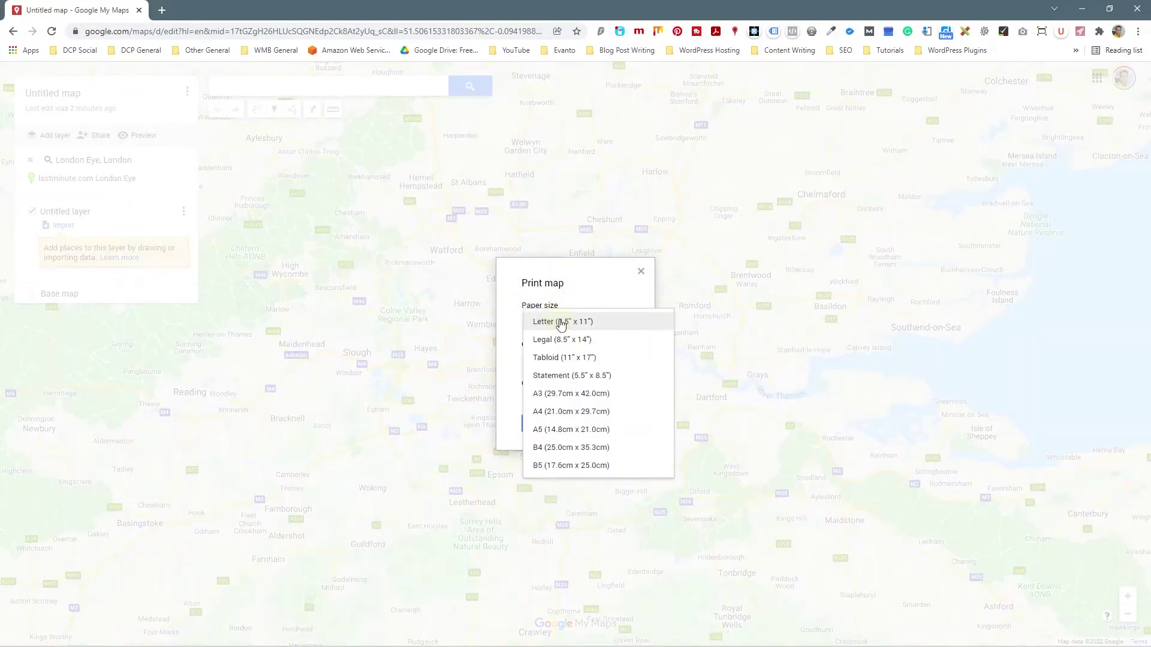
{"action": "left_click", "coordinate": [566, 390]}
{"action": "left_click", "coordinate": [579, 359]}
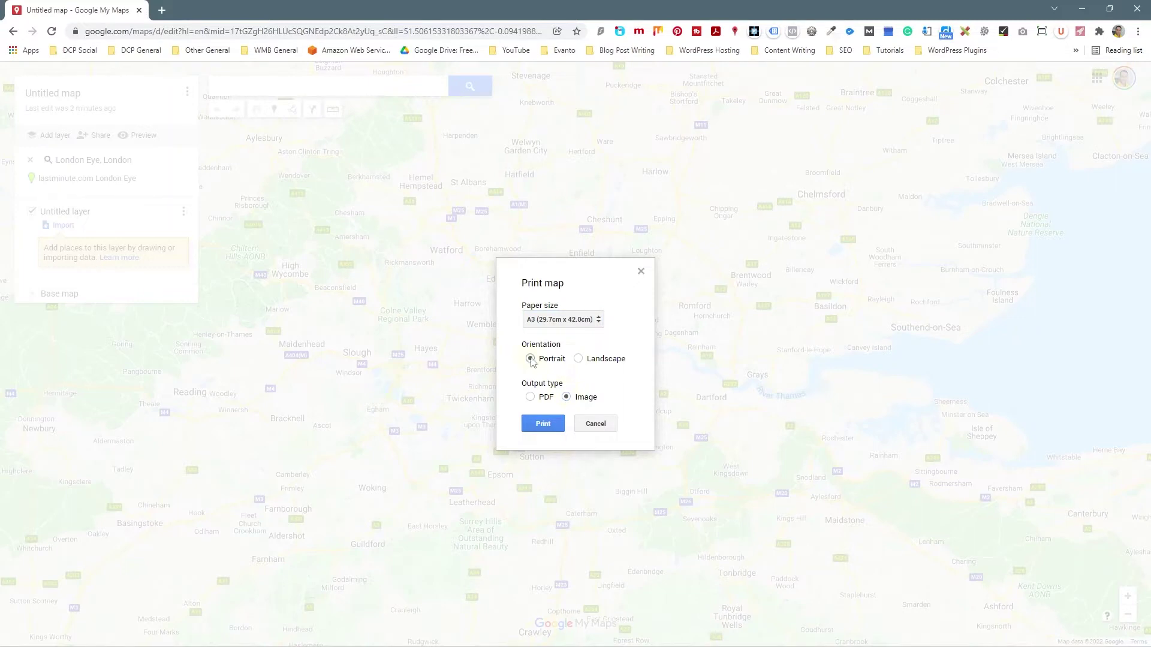
{"action": "left_click", "coordinate": [580, 361]}
{"action": "left_click", "coordinate": [547, 423]}
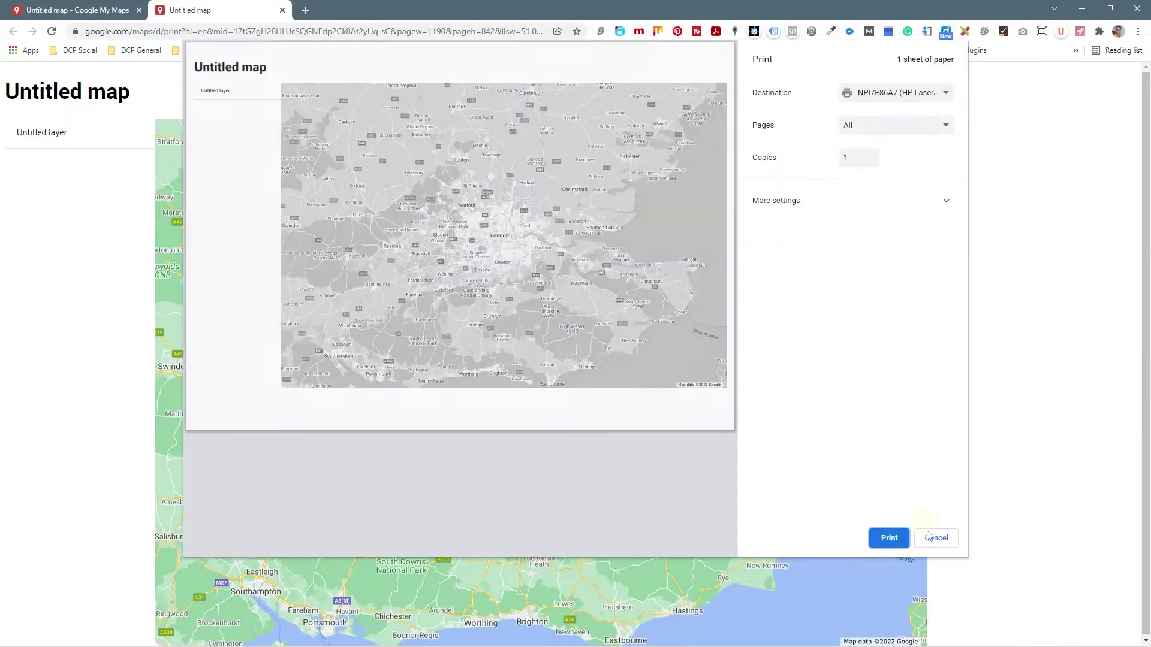
{"action": "left_click", "coordinate": [938, 539]}
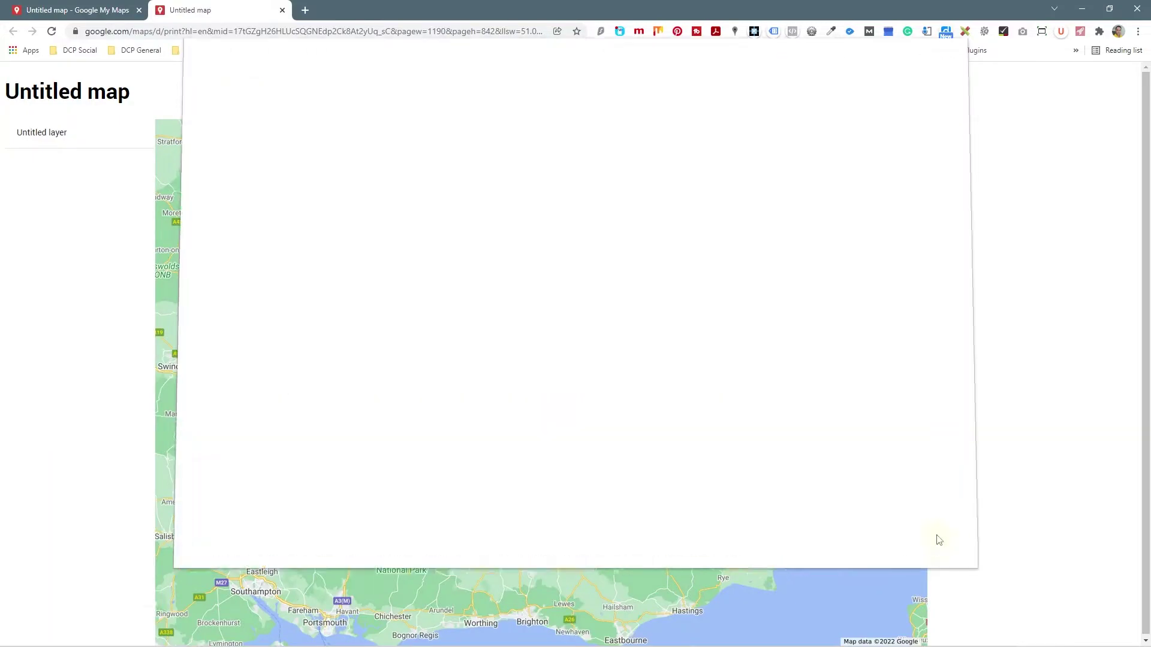
Drag the map image into the tutorial folder and rename it map London - 01.jpg.
{"action": "left_click_drag", "start_coordinate": [677, 9], "coordinate": [3, 3]}
{"action": "left_click", "coordinate": [442, 328]}
{"action": "left_click_drag", "start_coordinate": [481, 287], "coordinate": [830, 246]}
{"action": "left_click", "coordinate": [506, 9]}
{"action": "left_click", "coordinate": [738, 131]}
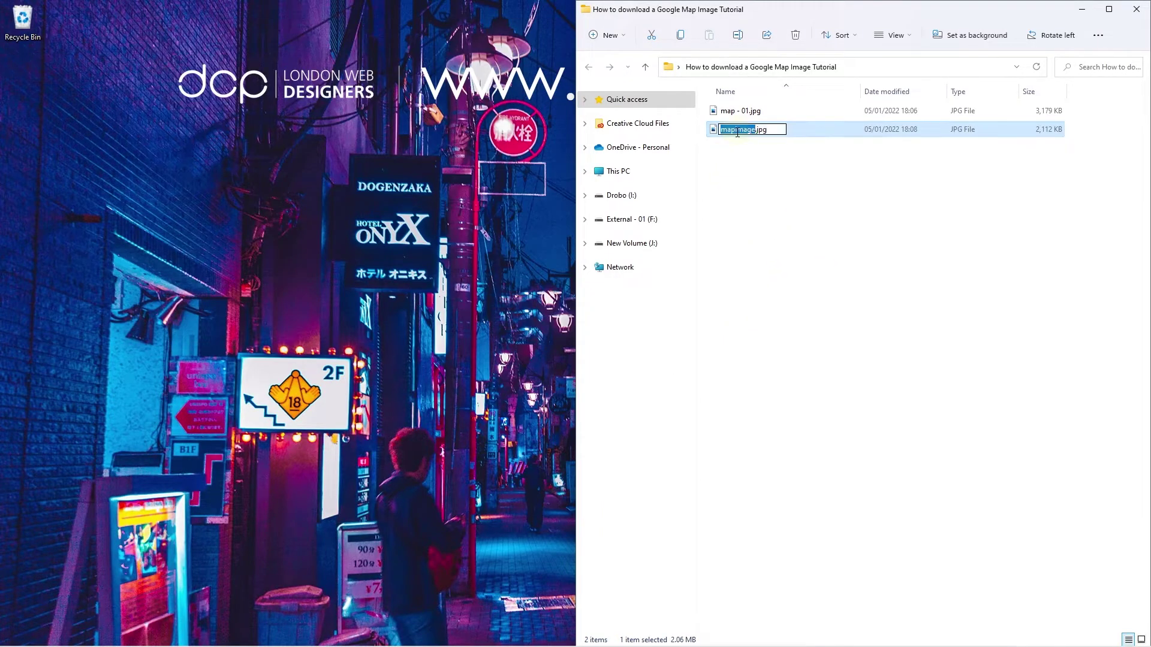
{"action": "type", "text": "map london - 01"}
{"action": "key", "text": "Return"}
{"action": "double_click", "coordinate": [736, 132]}
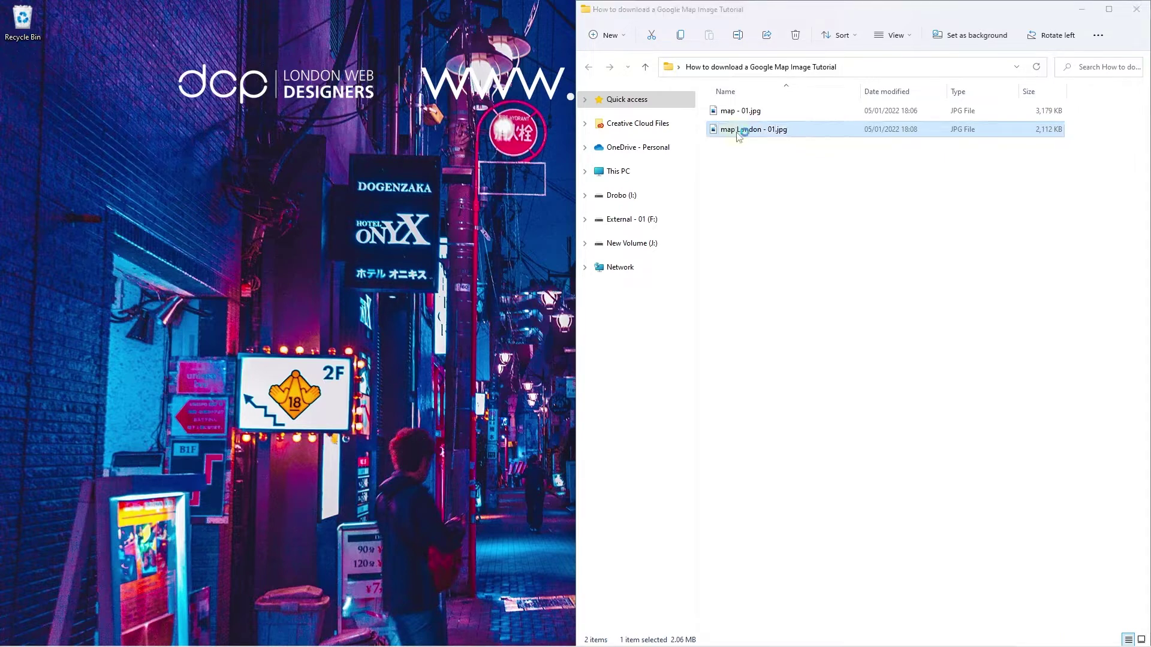
Zoom in and out on the Greater London map in map London - 01.jpg, then close Photos.
{"action": "scroll", "coordinate": [603, 350], "scroll_direction": "up", "scroll_amount": 5}
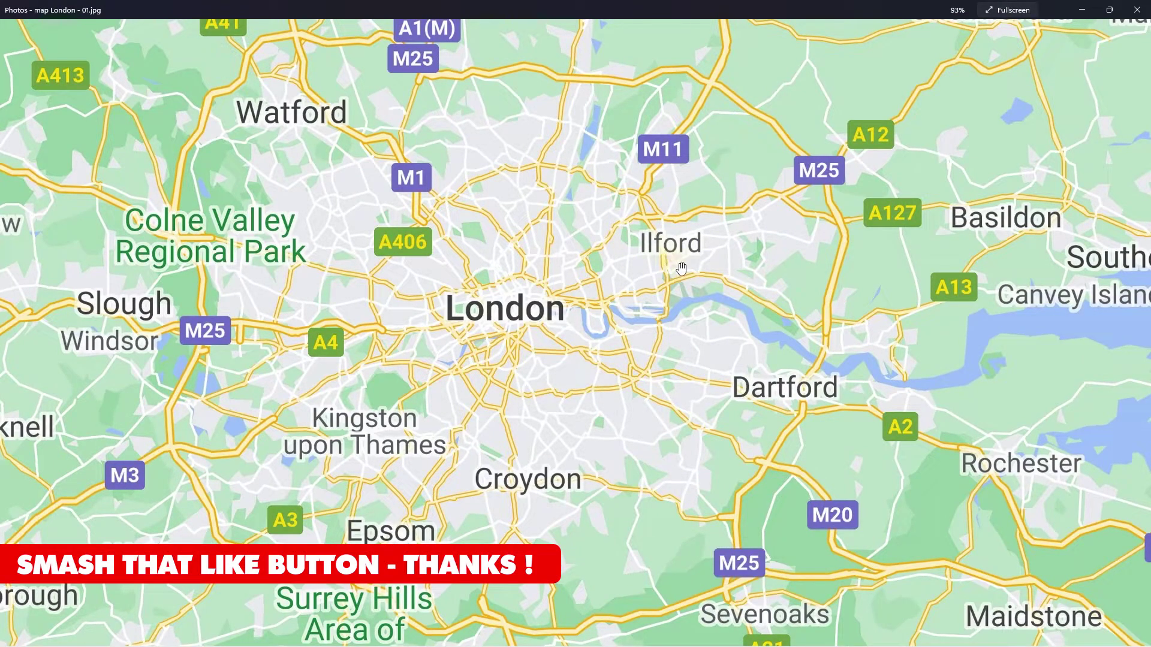
{"action": "scroll", "coordinate": [607, 365], "scroll_direction": "down", "scroll_amount": 5}
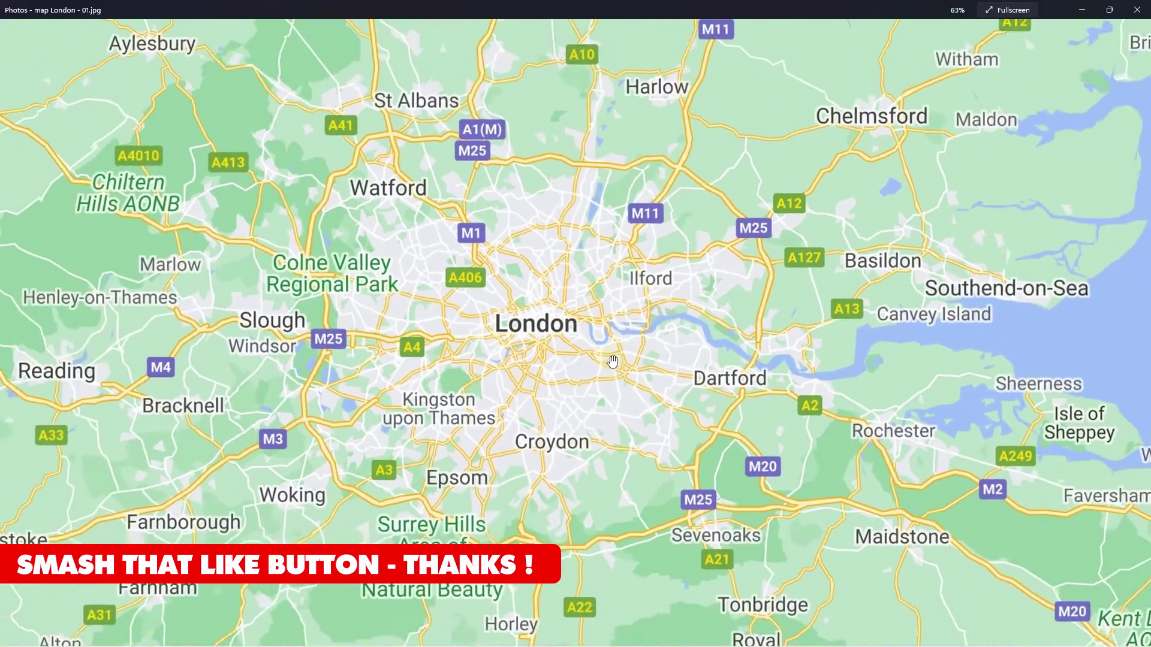
{"action": "scroll", "coordinate": [455, 311], "scroll_direction": "up", "scroll_amount": 2}
{"action": "scroll", "coordinate": [569, 318], "scroll_direction": "down", "scroll_amount": 5}
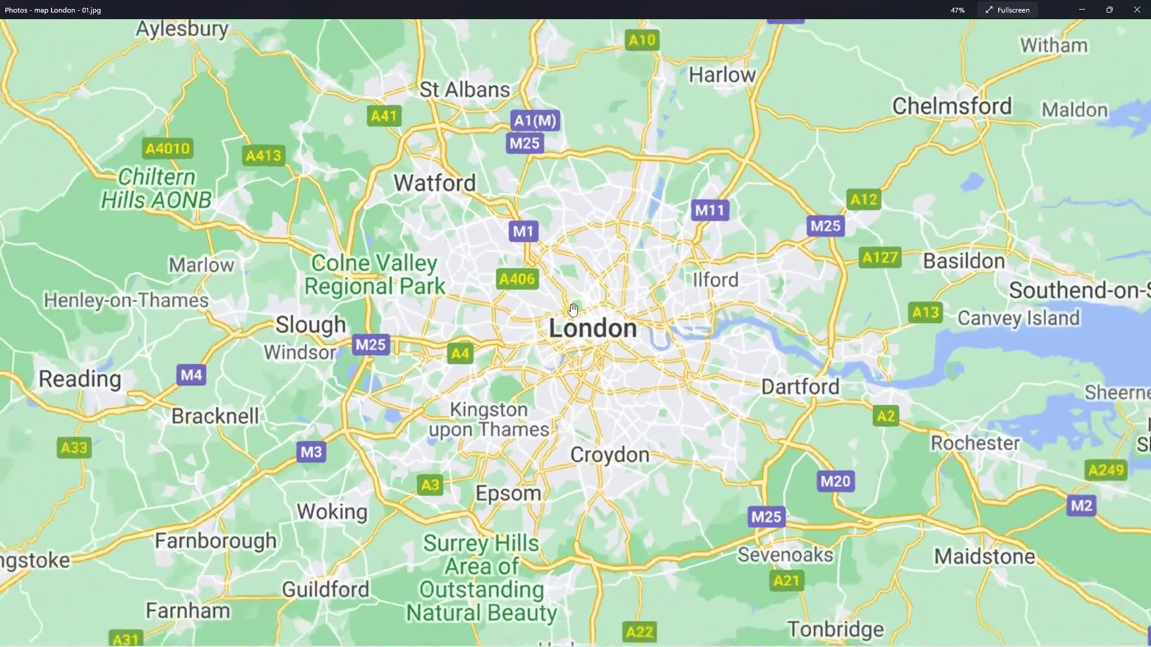
{"action": "scroll", "coordinate": [572, 309], "scroll_direction": "up", "scroll_amount": 4}
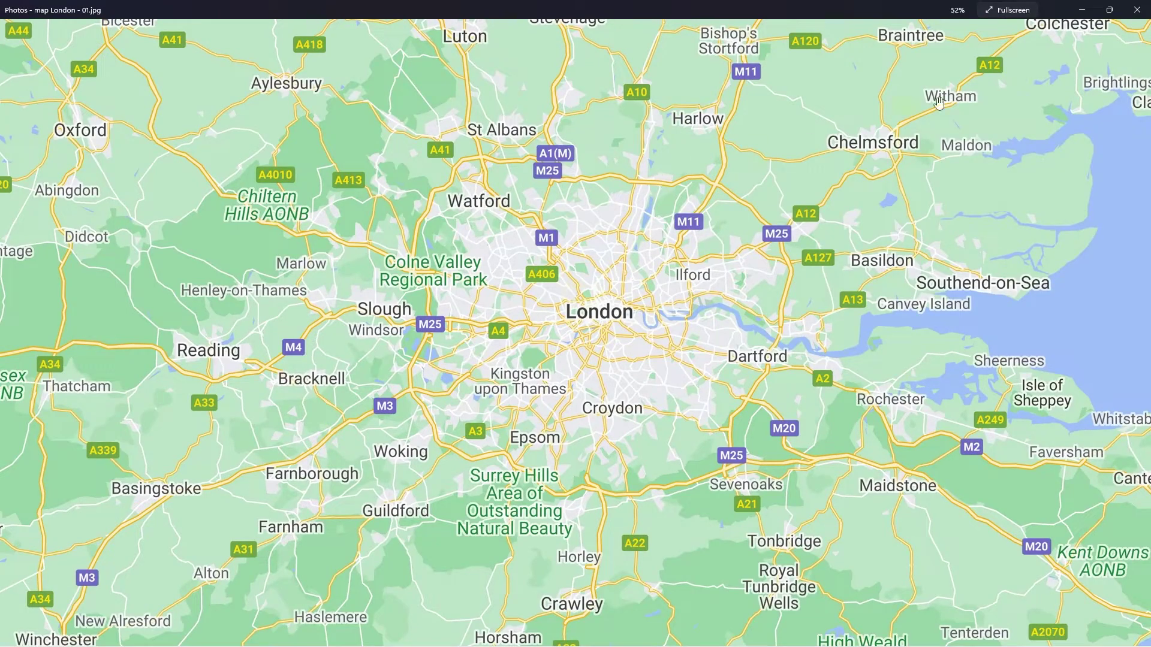
{"action": "left_click", "coordinate": [1138, 9]}
Close the folder window and reopen the tutorial folder from the desktop.
{"action": "left_click", "coordinate": [1137, 8]}
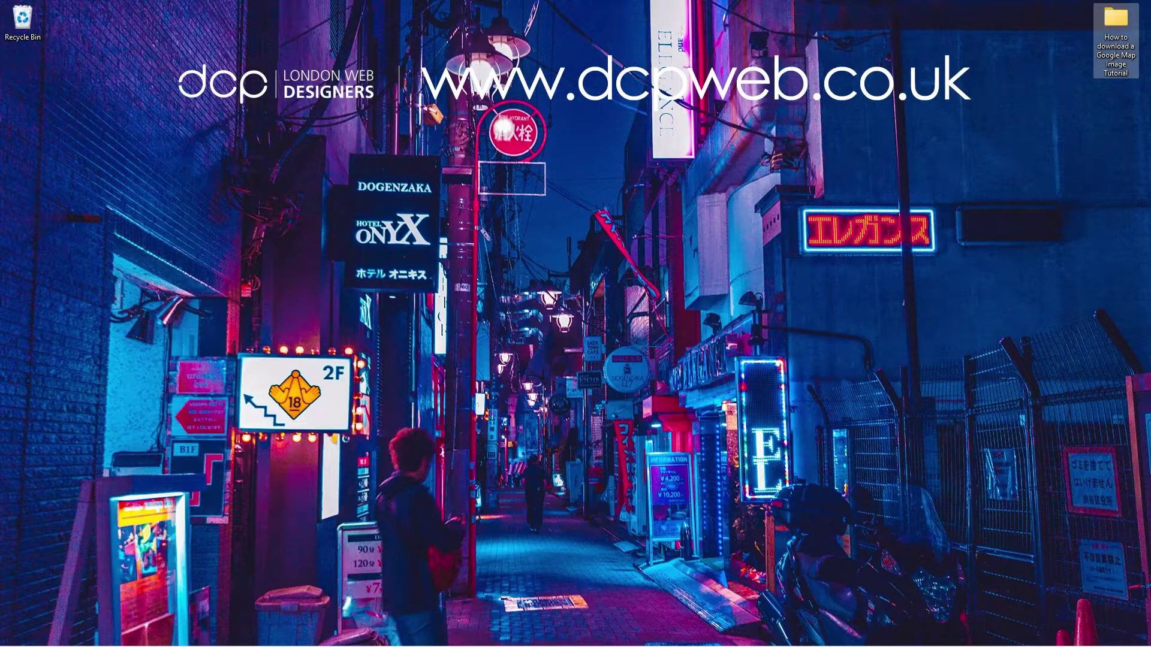
{"action": "left_click", "coordinate": [1065, 96]}
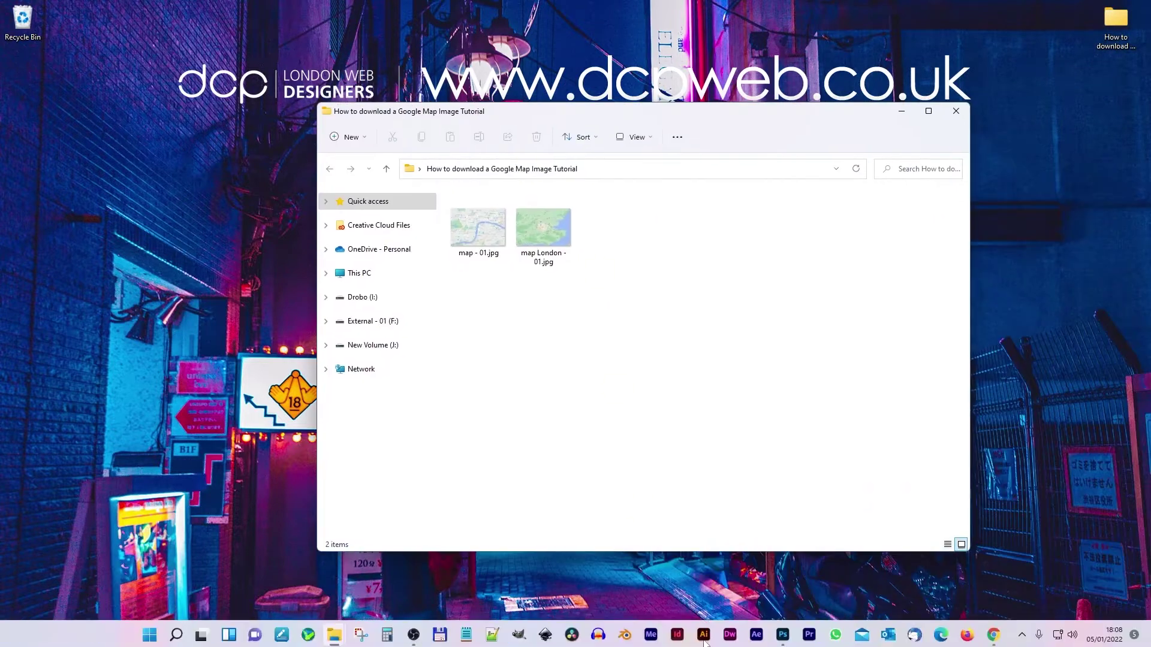
{"action": "left_click", "coordinate": [993, 633]}
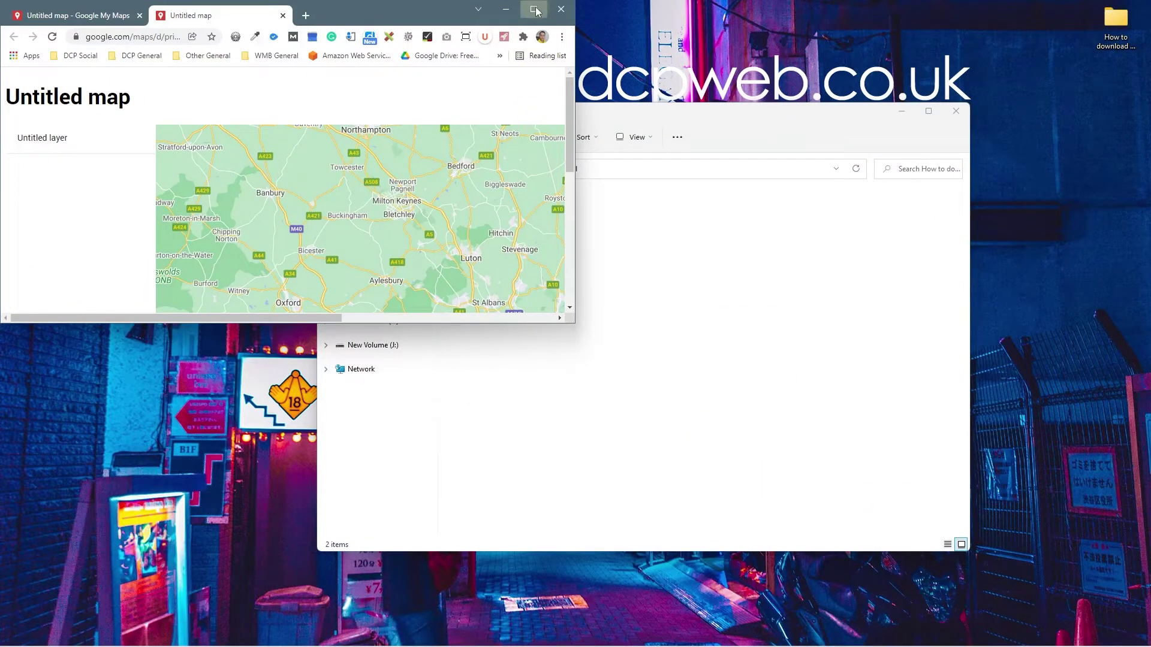
Close Chrome's leftover print preview tab, then open map - 01.jpg in Photos.
{"action": "left_click", "coordinate": [534, 8]}
{"action": "left_click", "coordinate": [282, 10]}
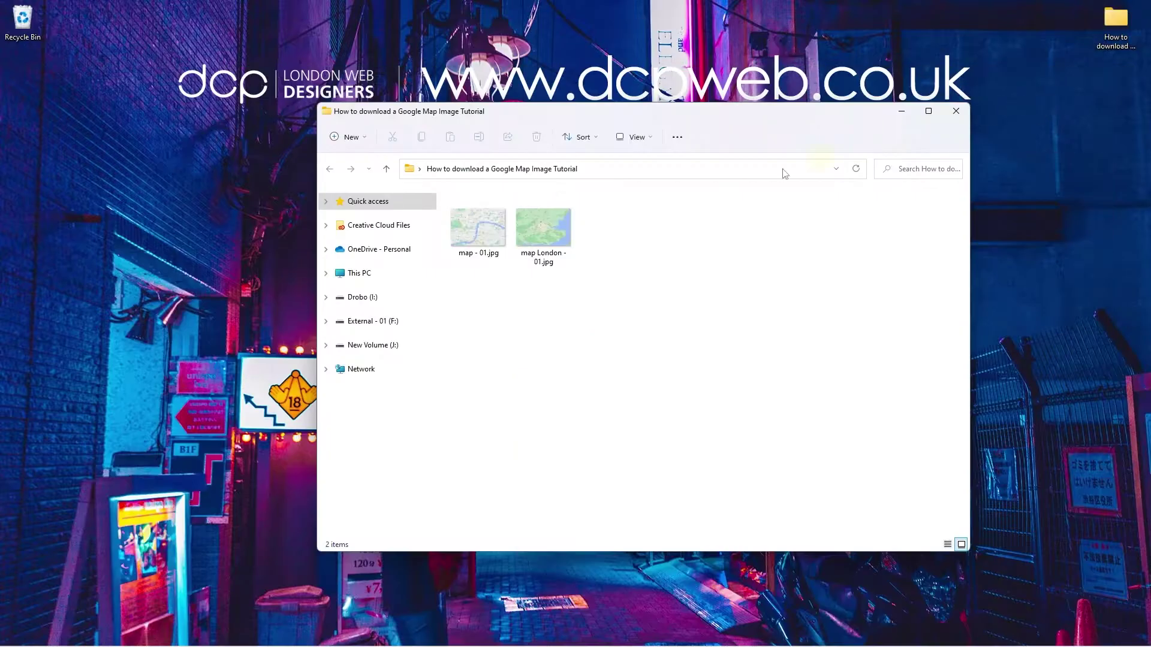
{"action": "left_click", "coordinate": [482, 239]}
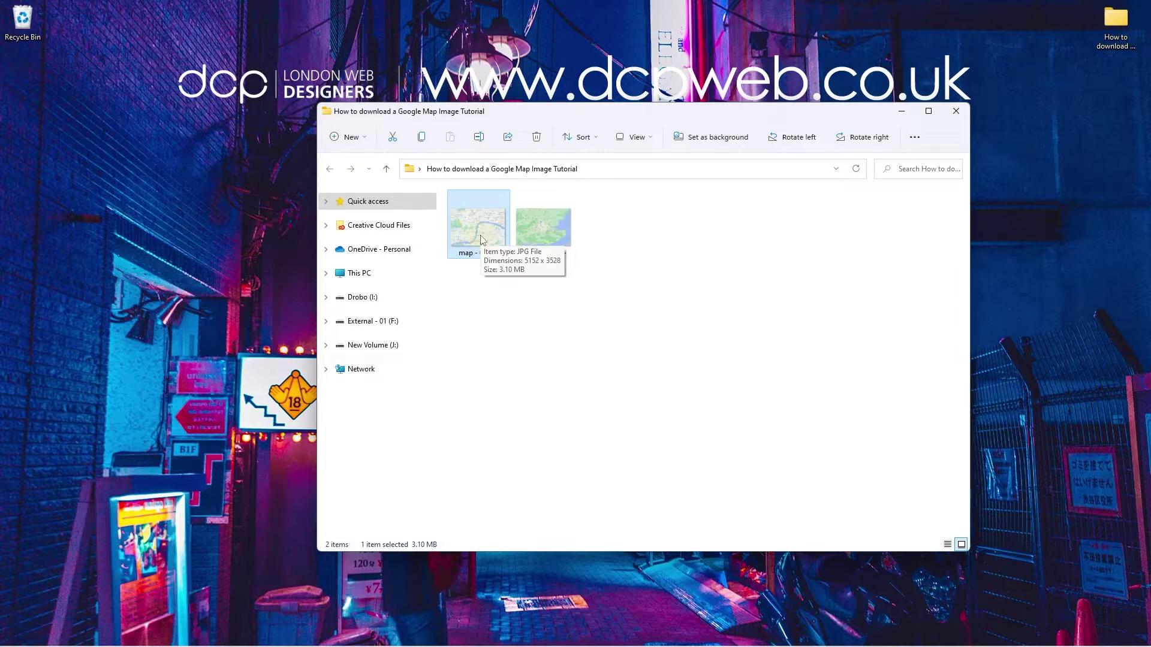
{"action": "double_click", "coordinate": [480, 235]}
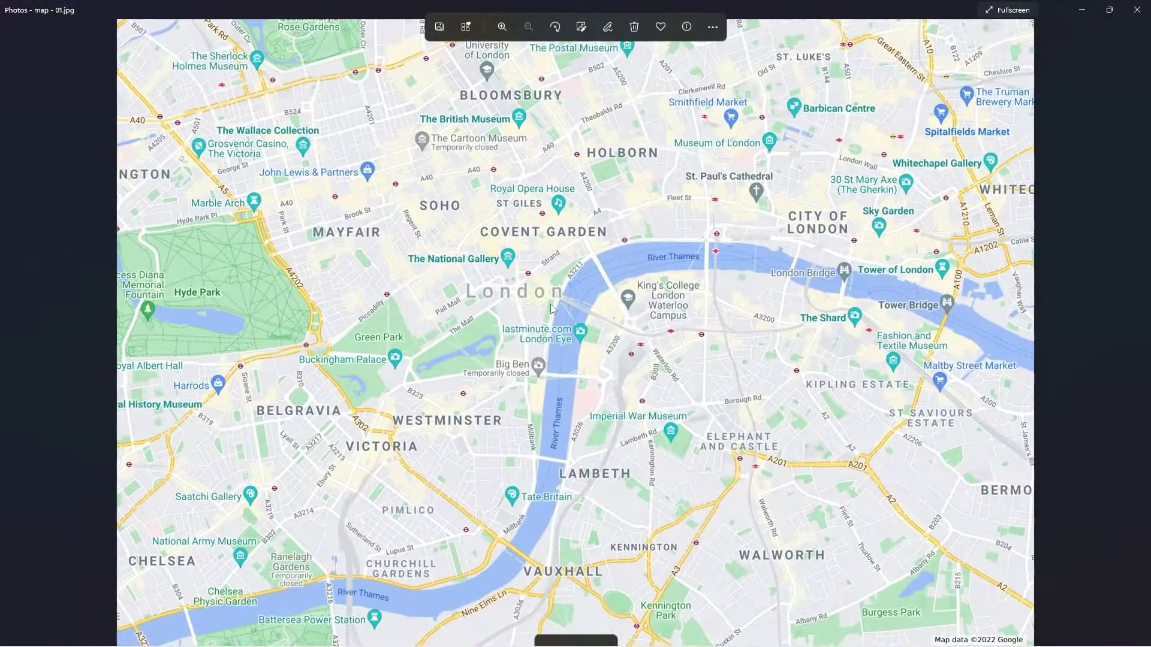